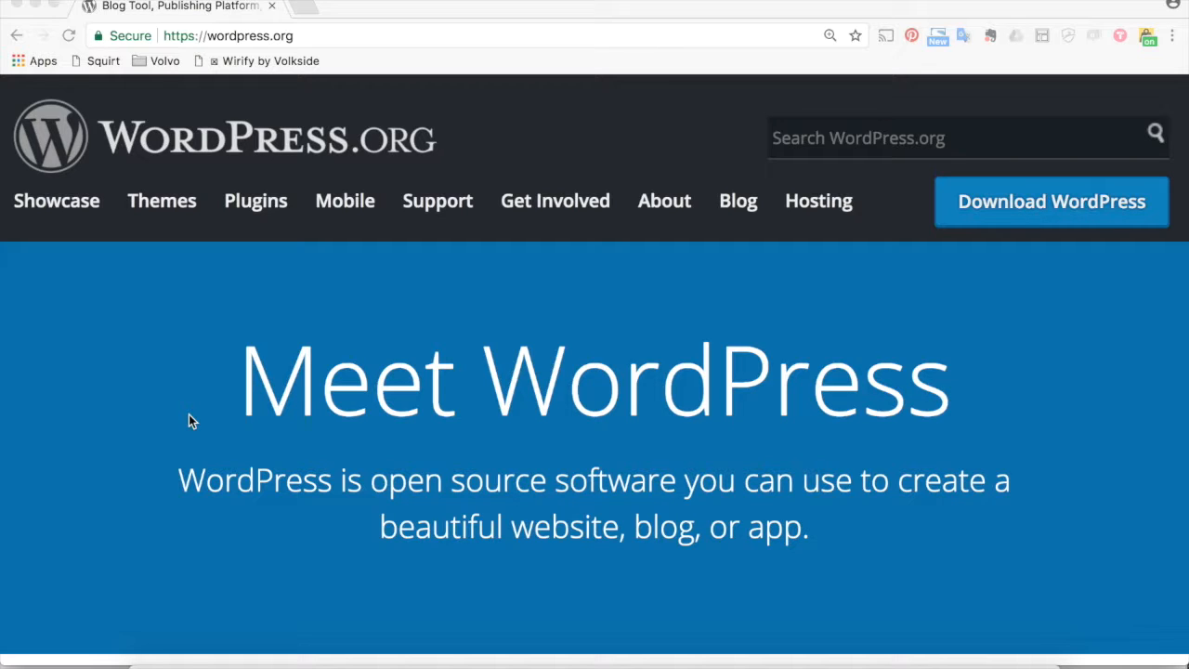
Step: Open the remote /oliver folder in FileZilla, holding only images and index.html, then return to Chrome
key(super+Tab)
key(super+Tab)
key(super+Tab)
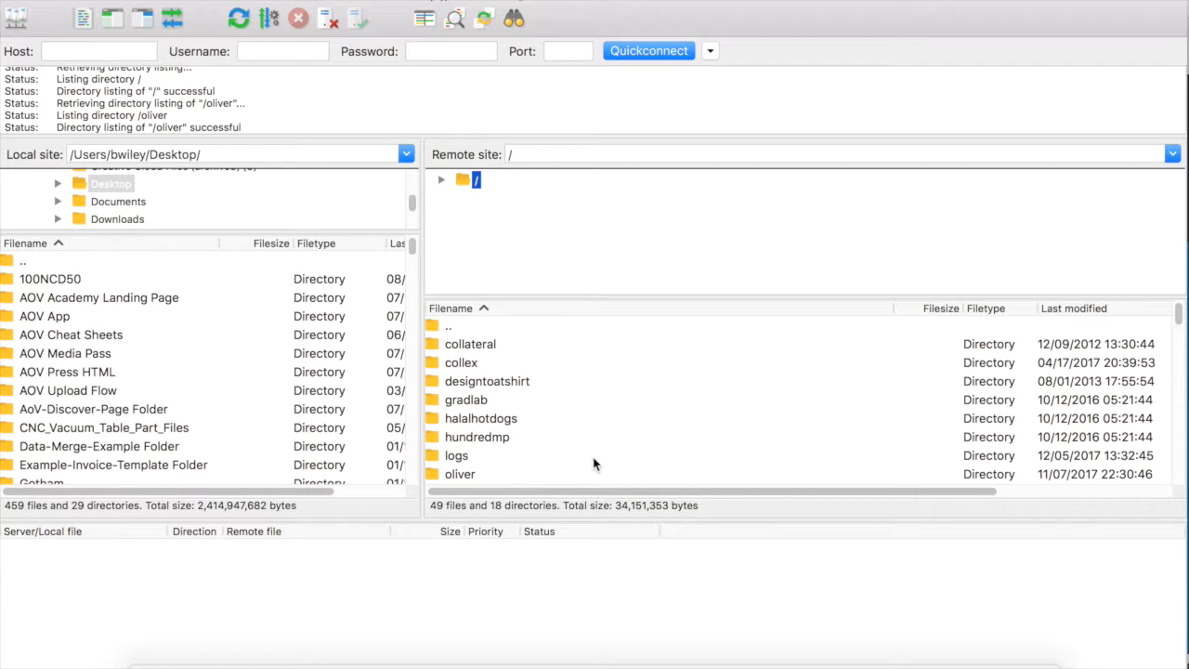
double_click(464, 474)
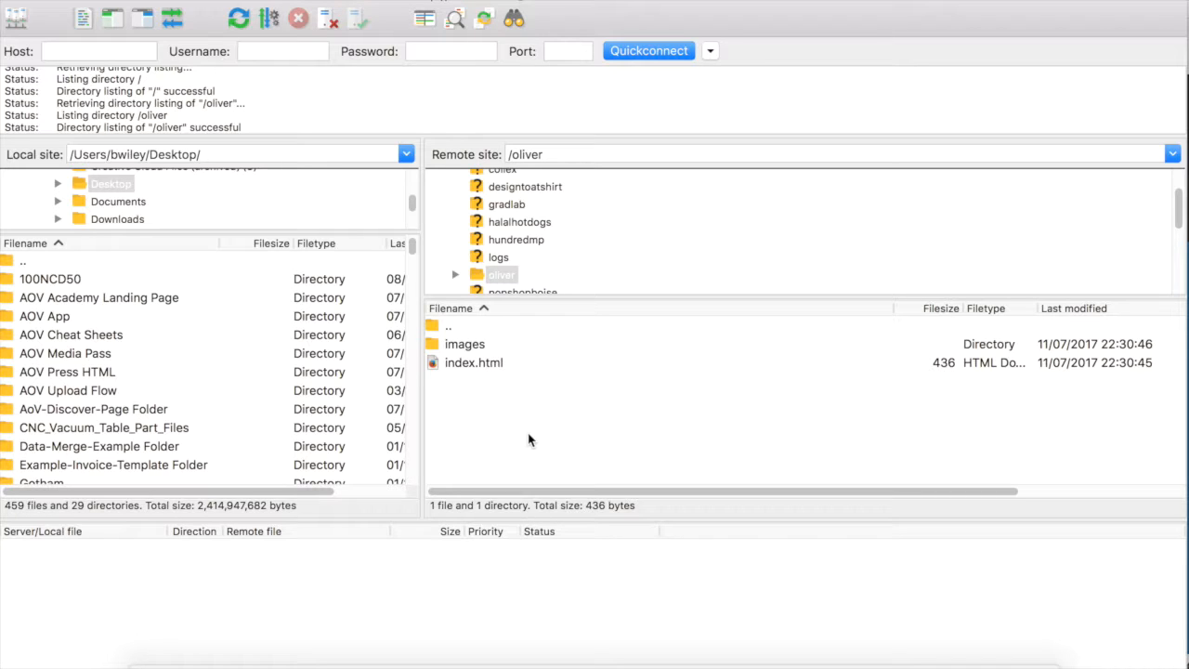
key(super+Tab)
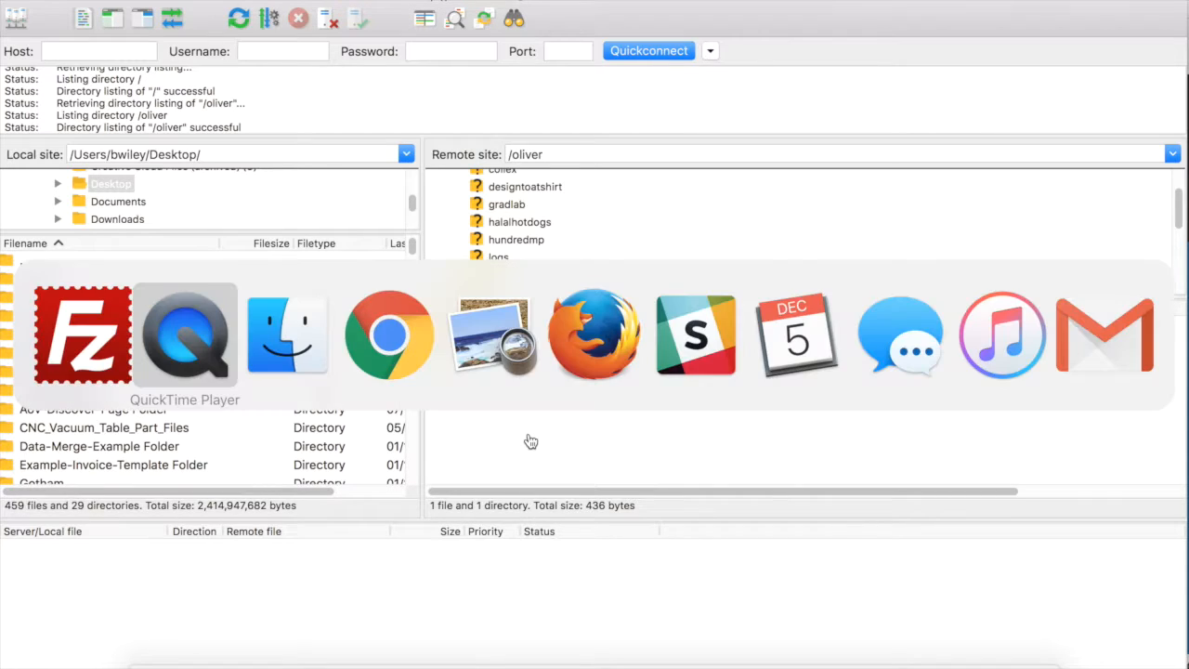
key(super+Tab)
key(super+Tab)
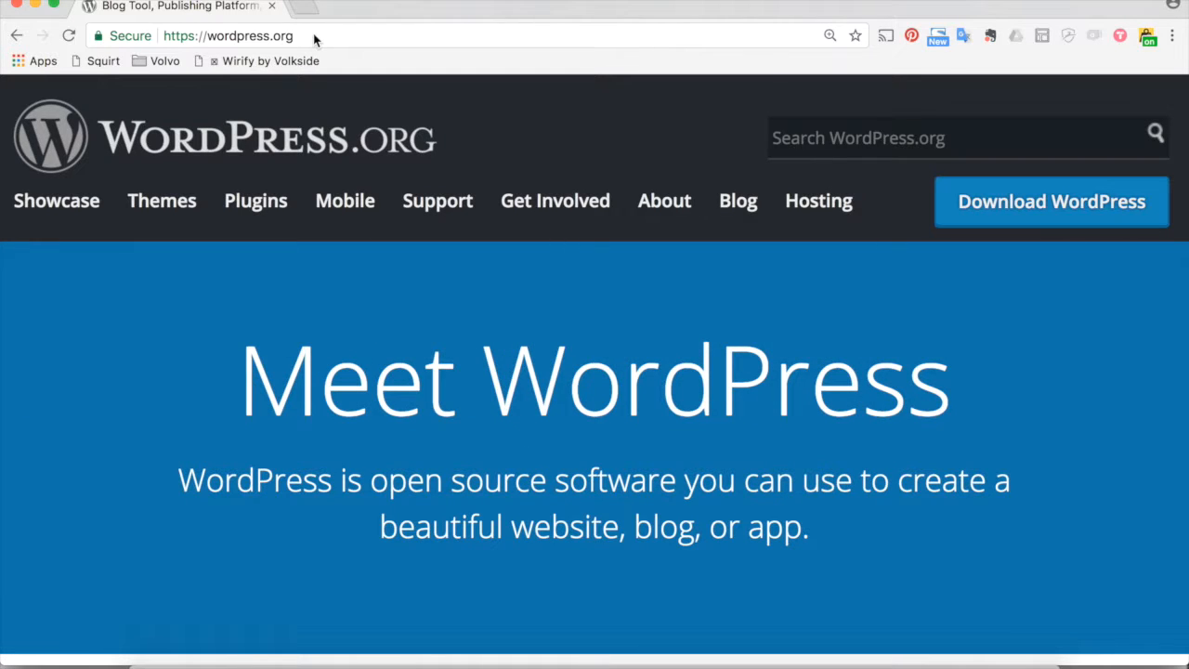
Step: Download wordpress-4.9.1.zip from wordpress.org's Download WordPress page
click(1013, 212)
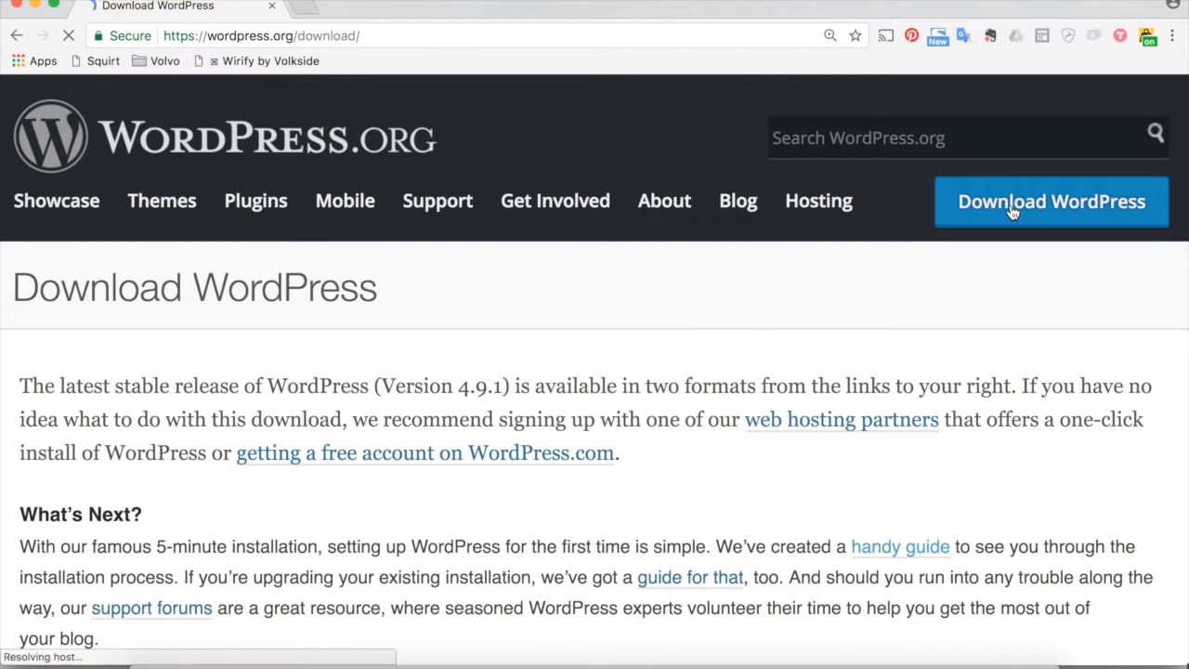
scroll(502, 356, down, 10)
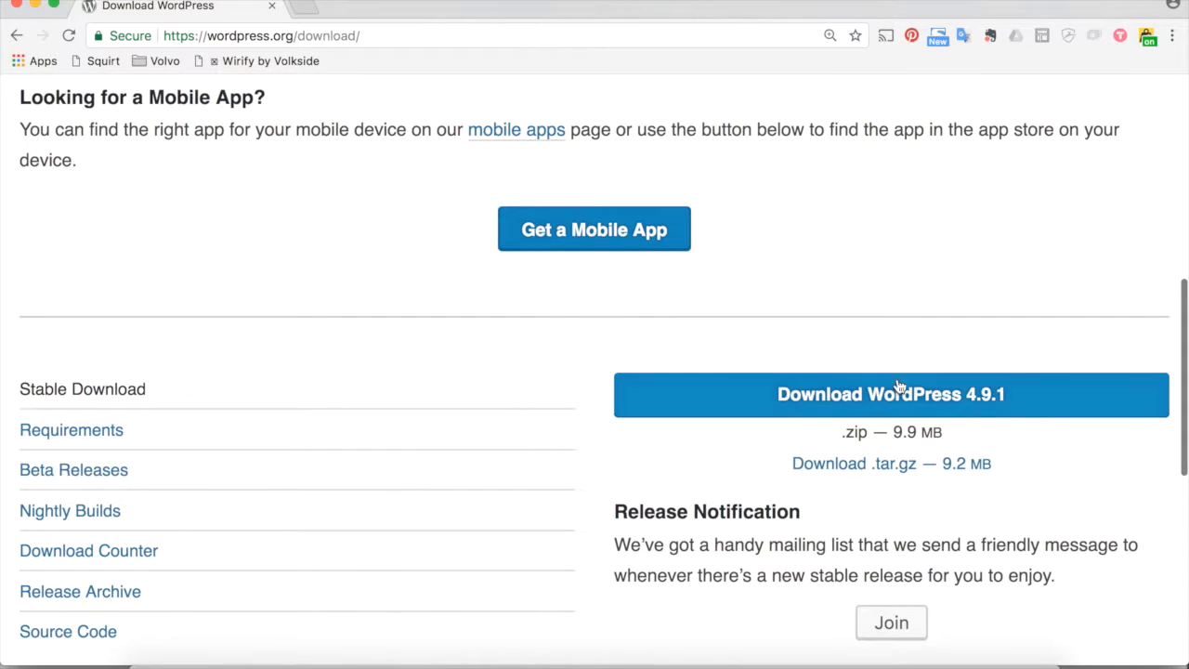
click(887, 411)
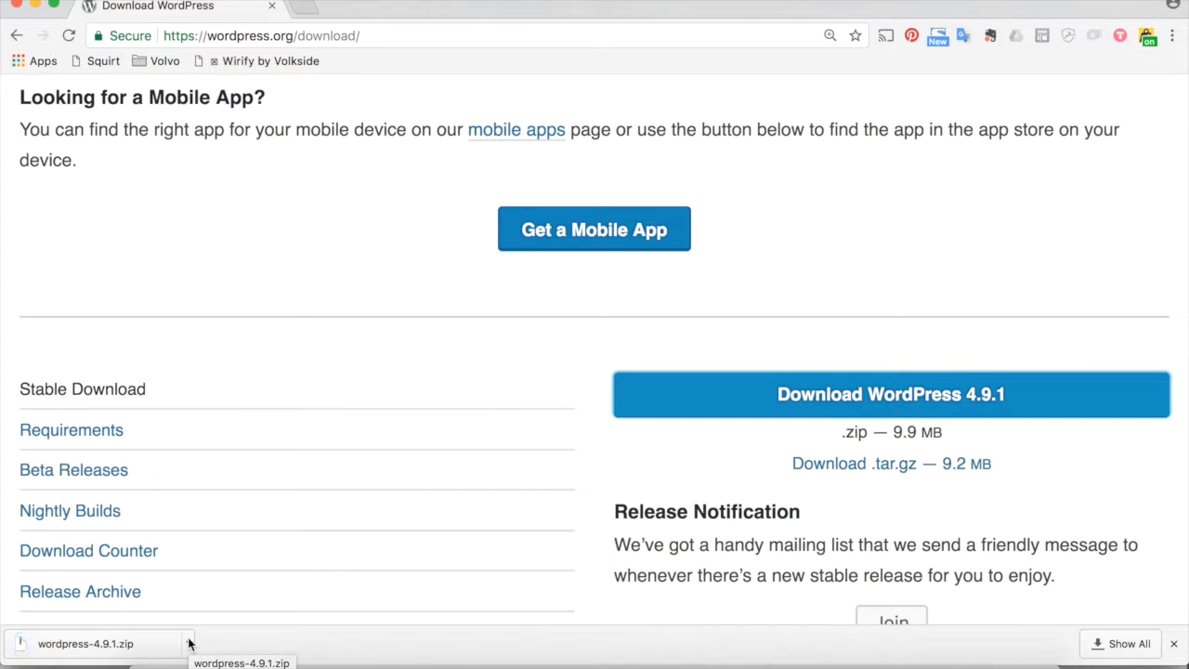
click(188, 643)
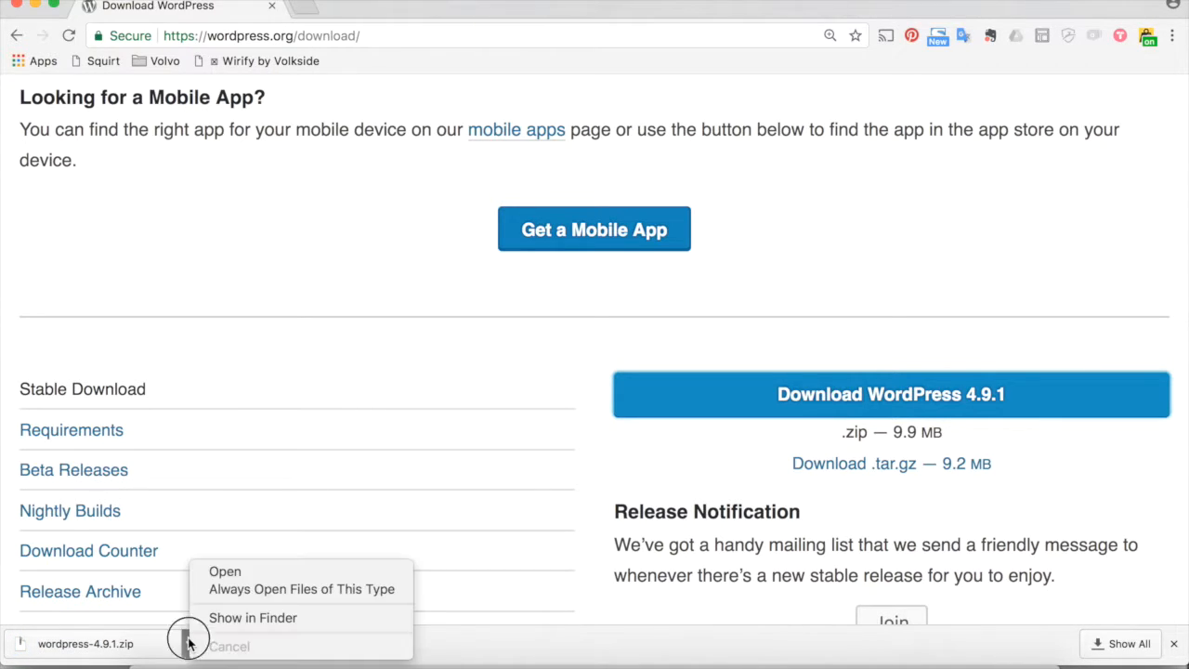
Step: Reveal wordpress-4.9.1.zip in Finder and extract it into a 'wordpress 4' folder in Downloads
click(245, 622)
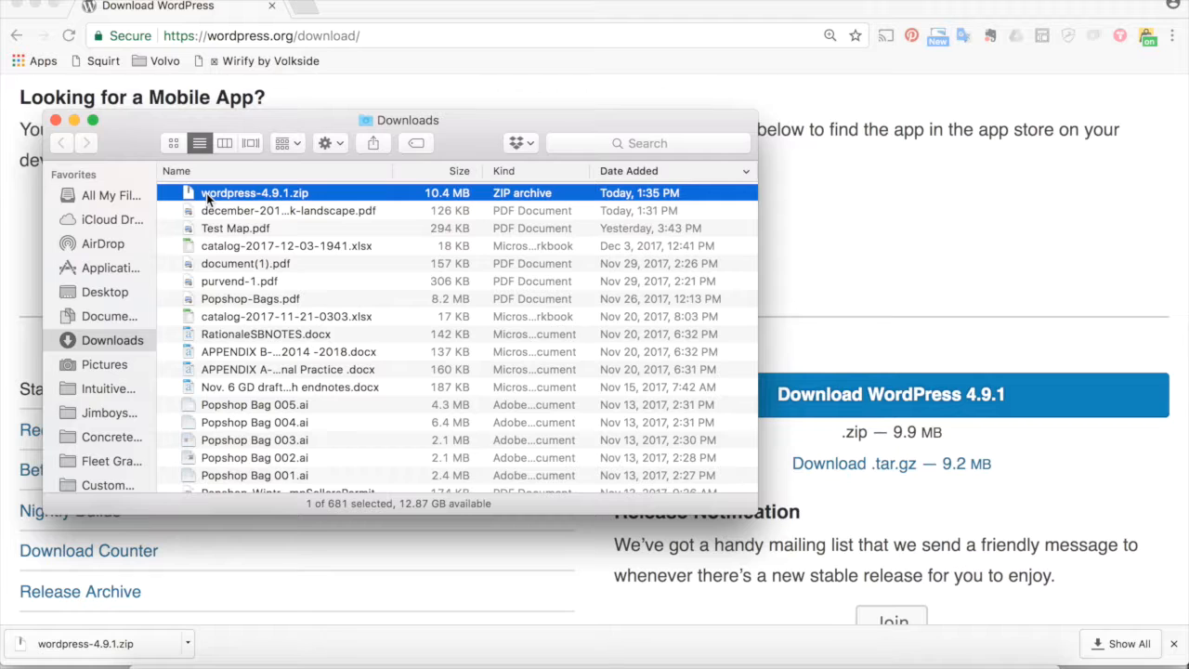
double_click(206, 195)
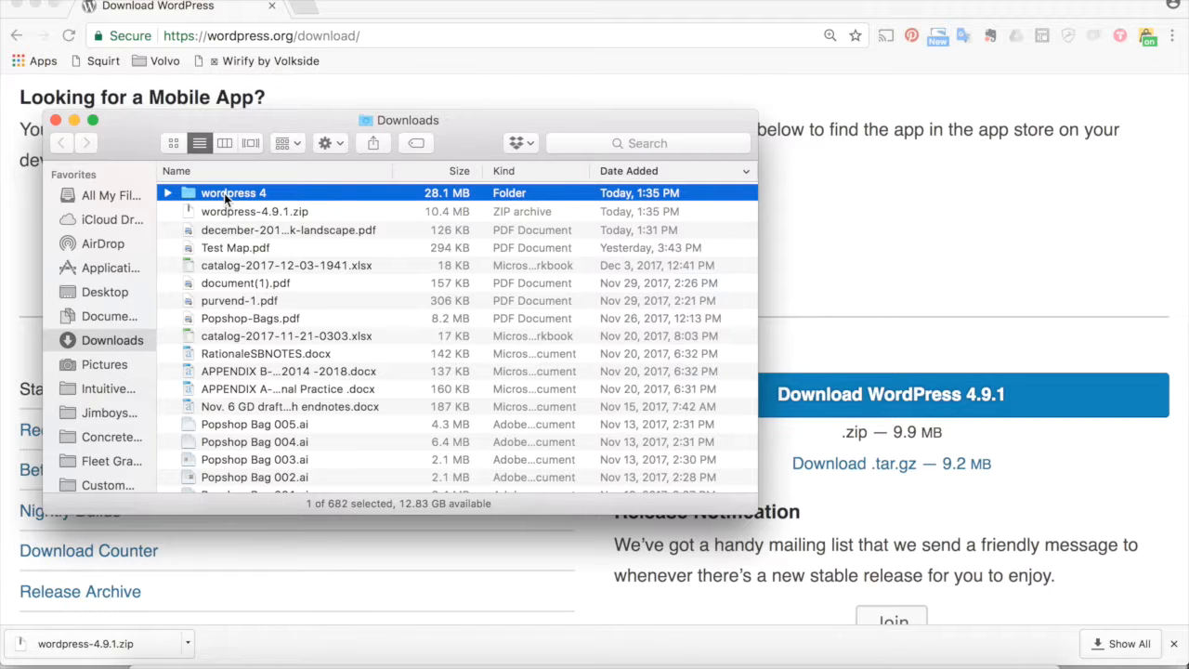
key(super+Tab)
key(super+Tab)
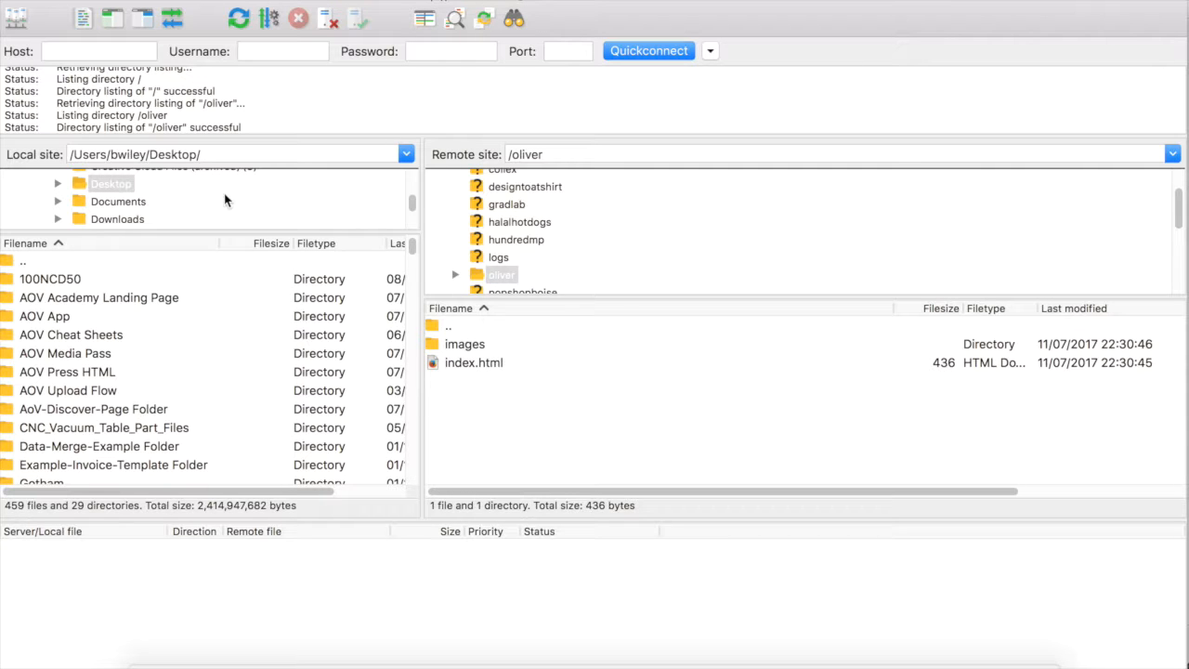
Step: Select every file inside the wordpress 4 folder and drag them onto FileZilla's remote /oliver listing
key(super+Tab)
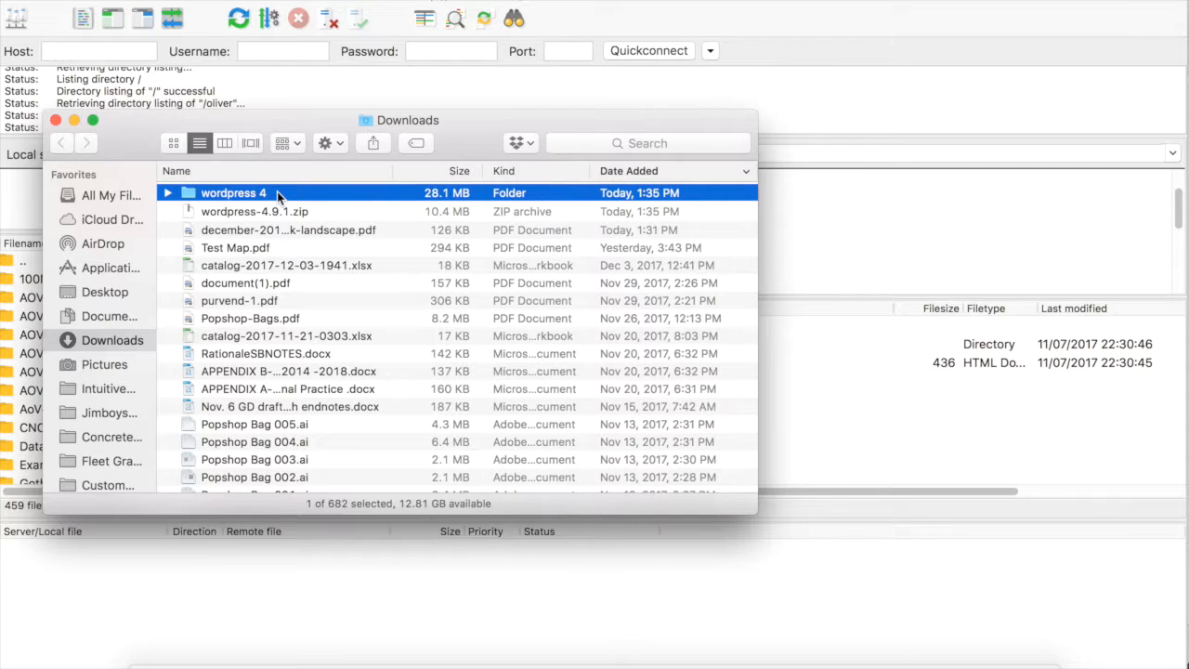
double_click(221, 195)
click(225, 195)
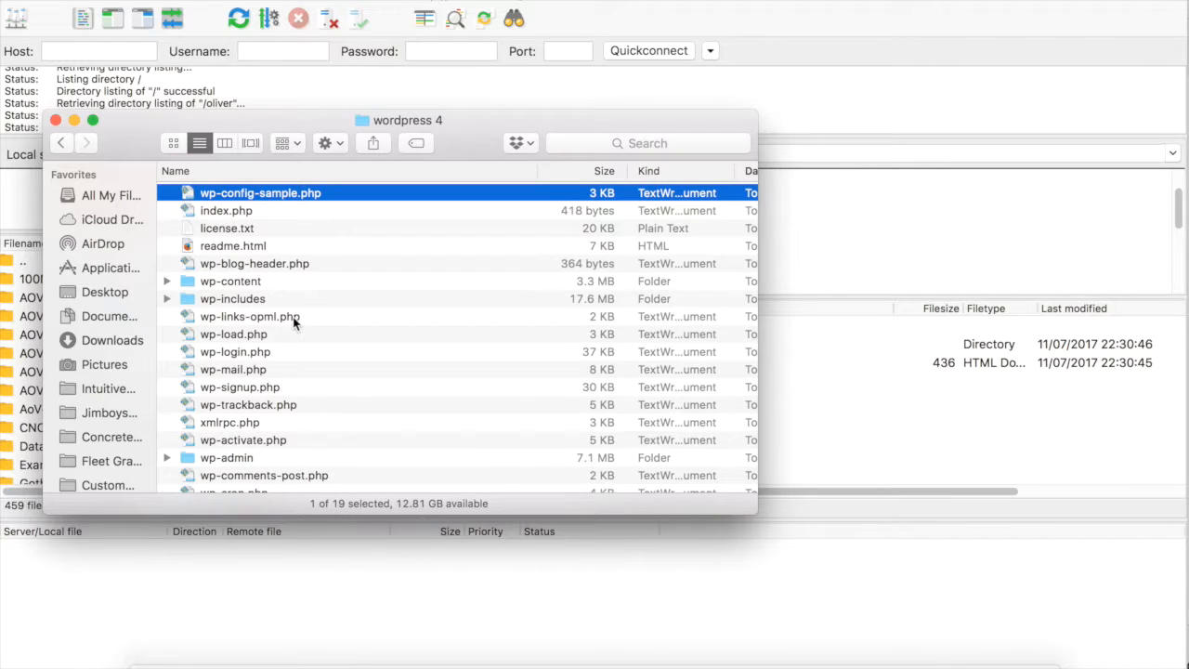
scroll(293, 317, down, 2)
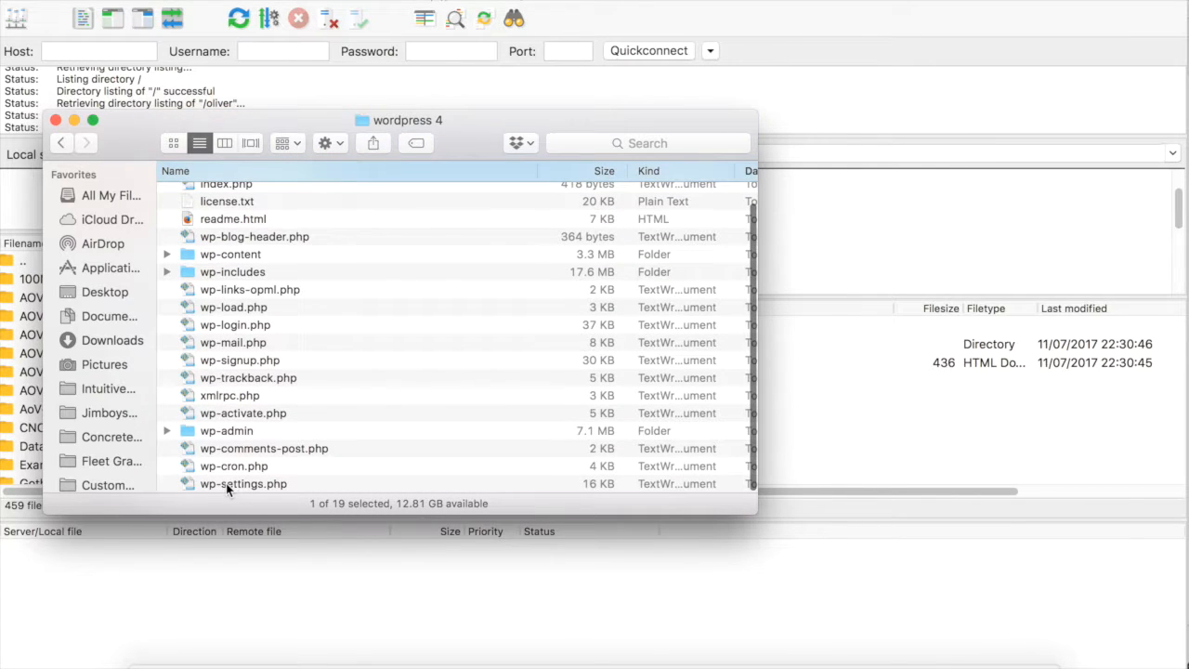
key(super+a)
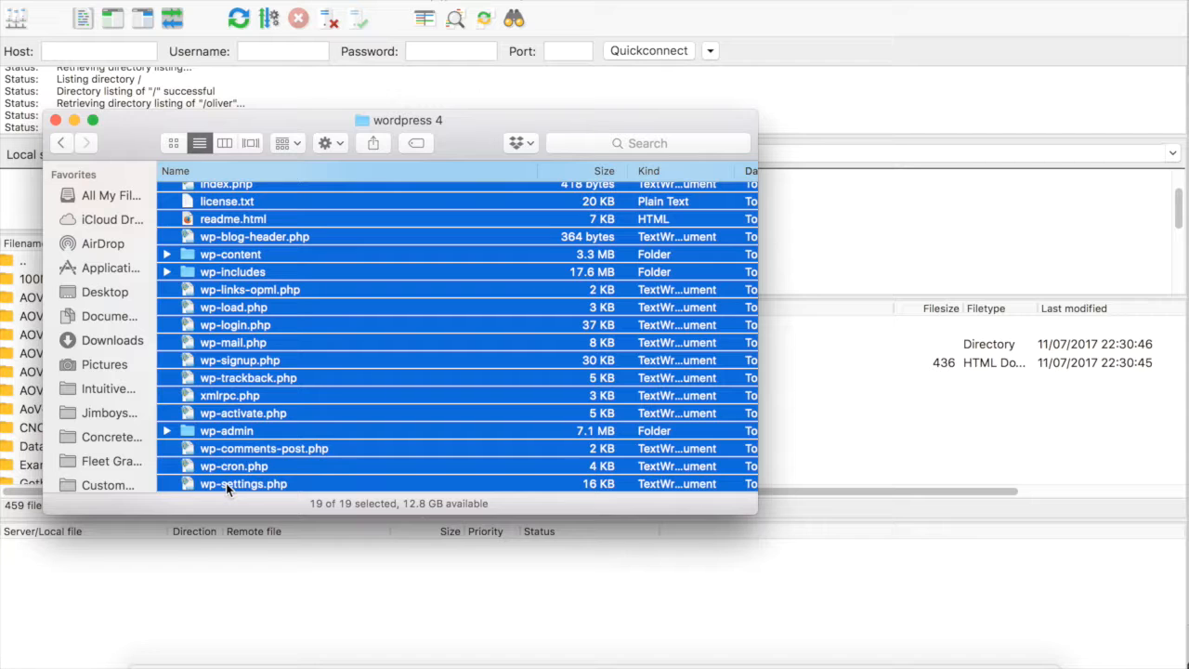
drag(117, 120, 854, 247)
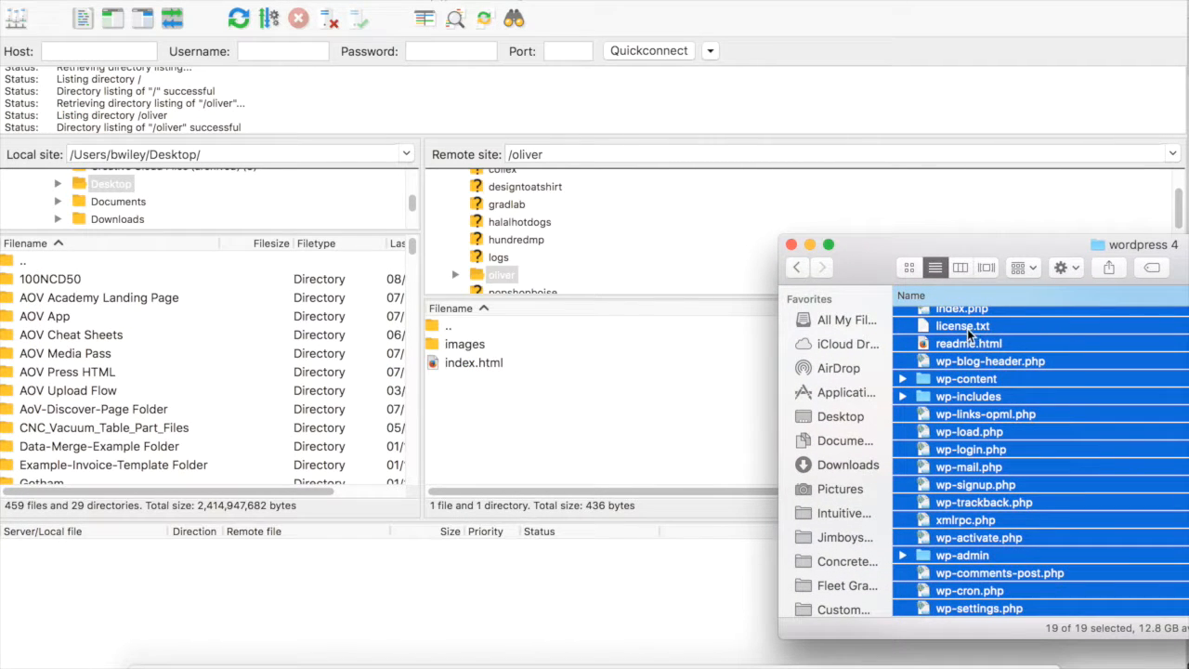
drag(959, 325, 576, 437)
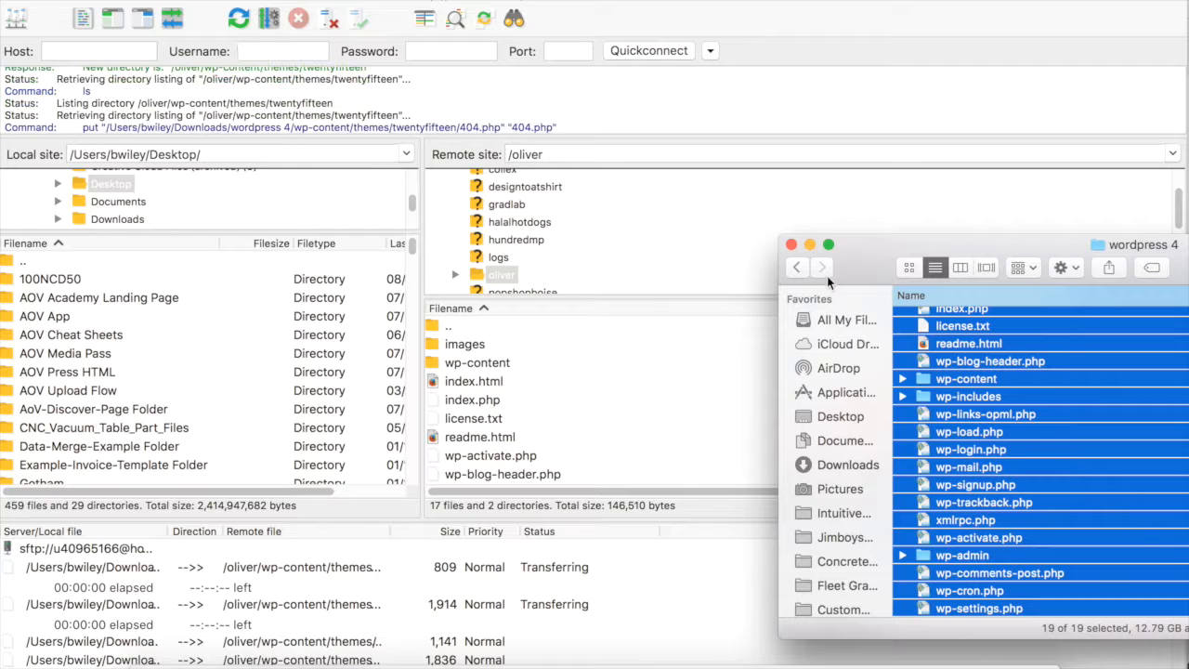
drag(839, 263, 197, 217)
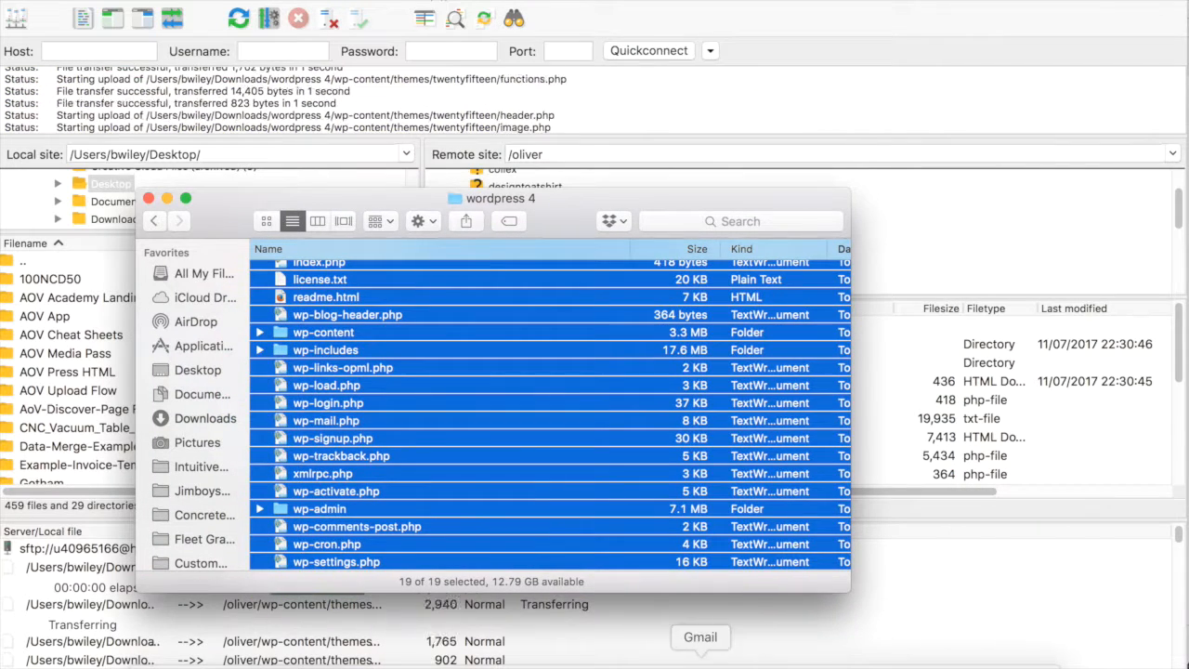
click(570, 661)
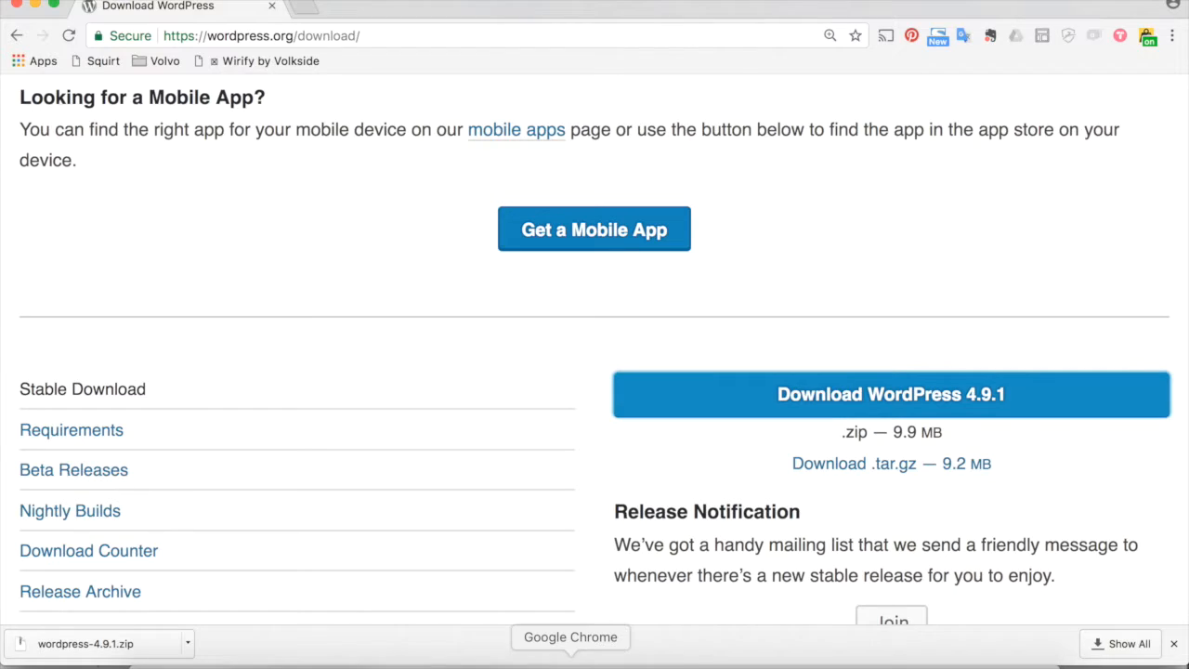
Step: In a new Chrome tab, go to 1and1.com and log in to the 1&1 Control Panel
click(299, 8)
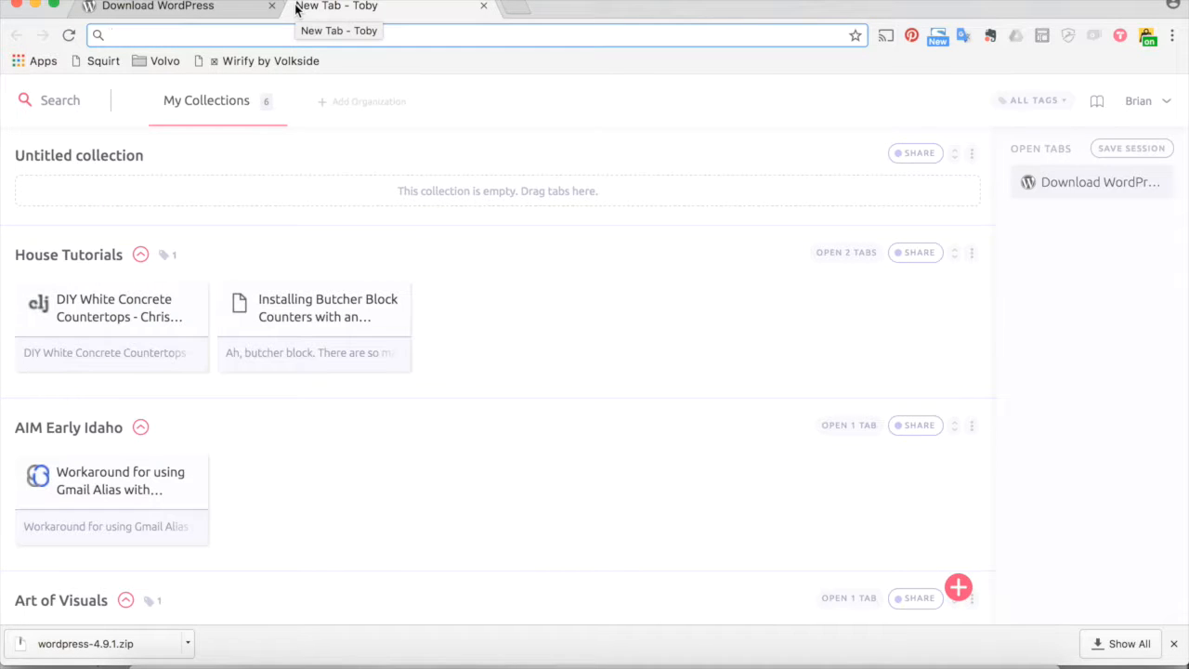
text(1and1.com)
key(Return)
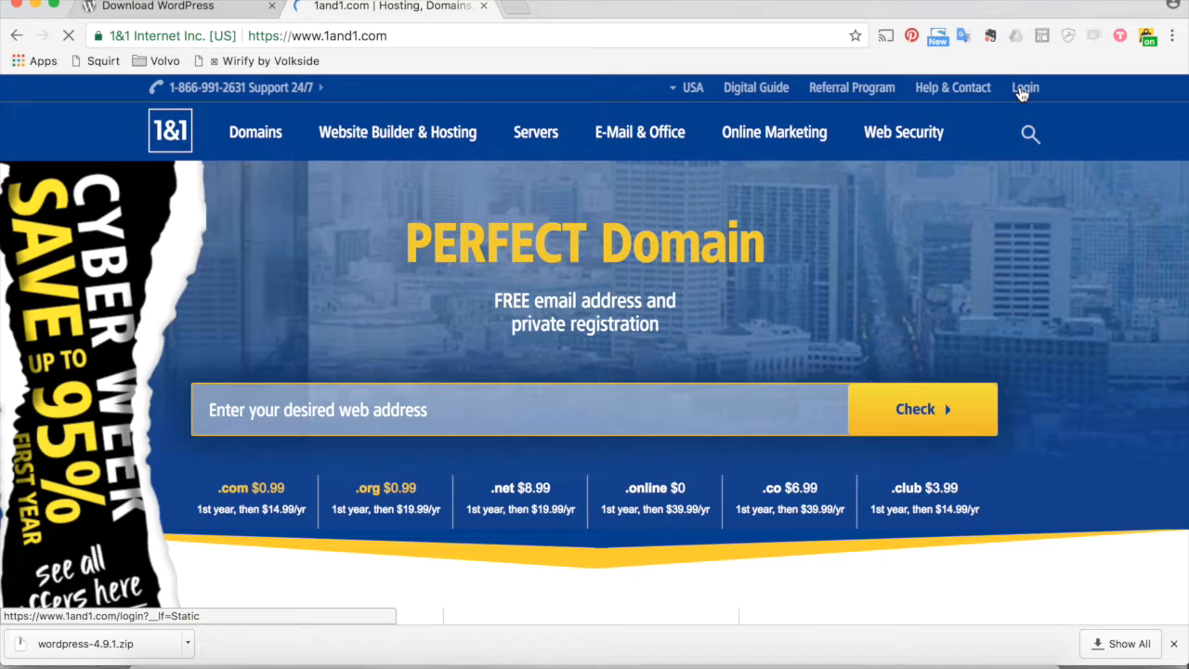
click(1024, 88)
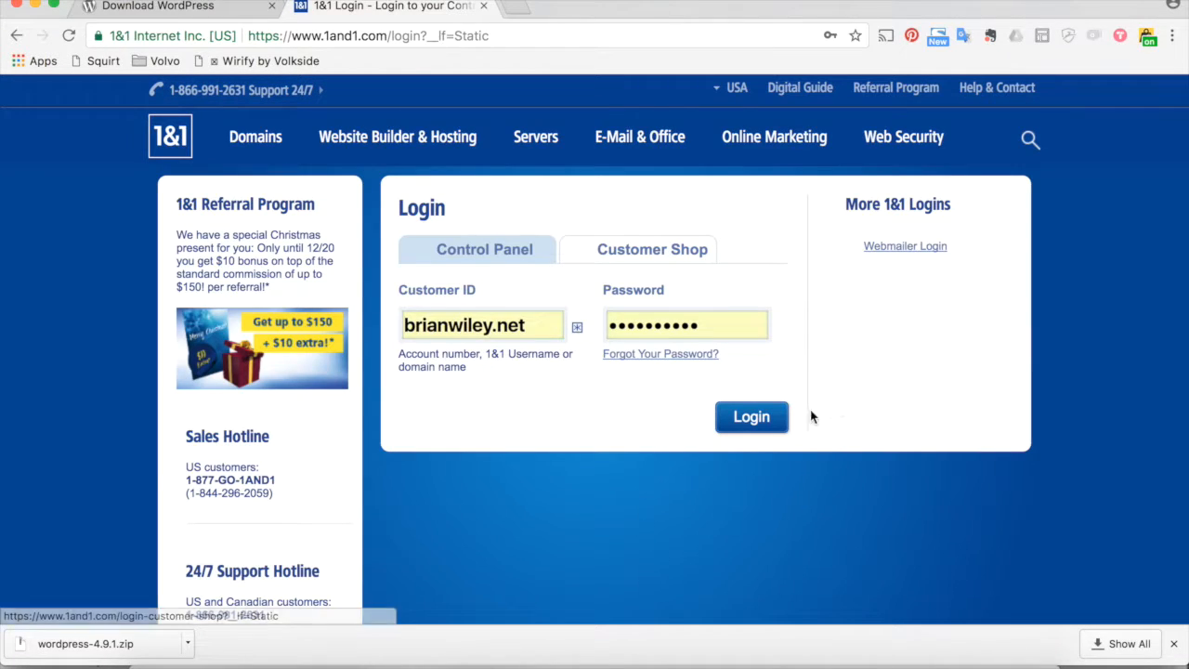
click(759, 422)
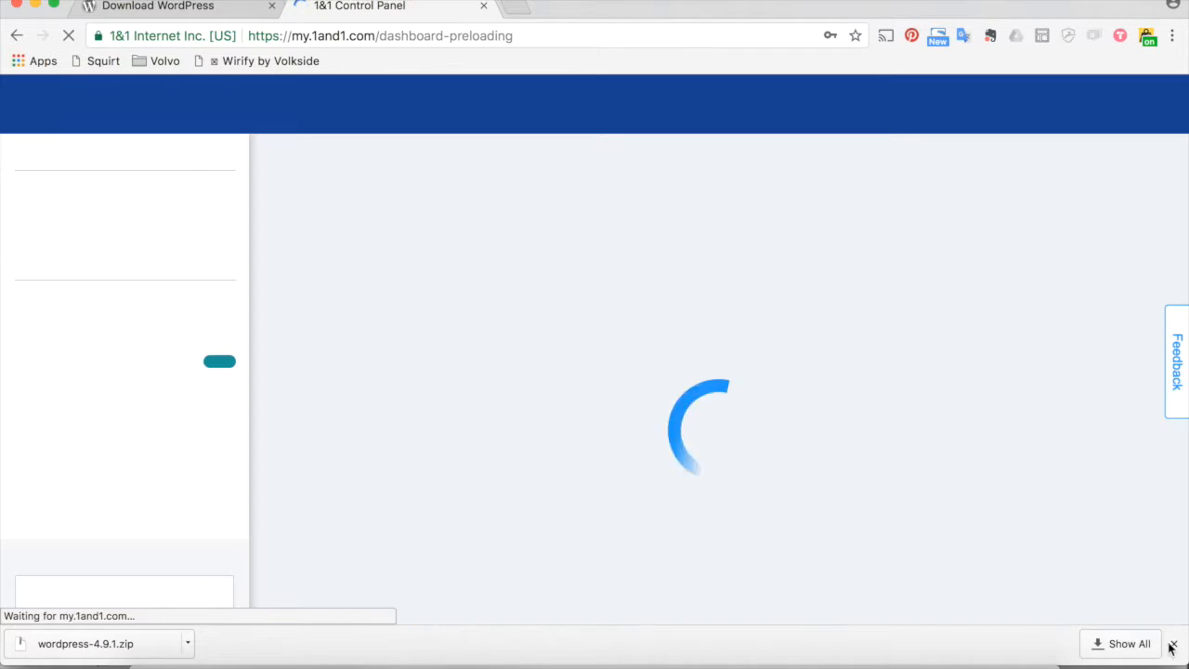
click(1172, 644)
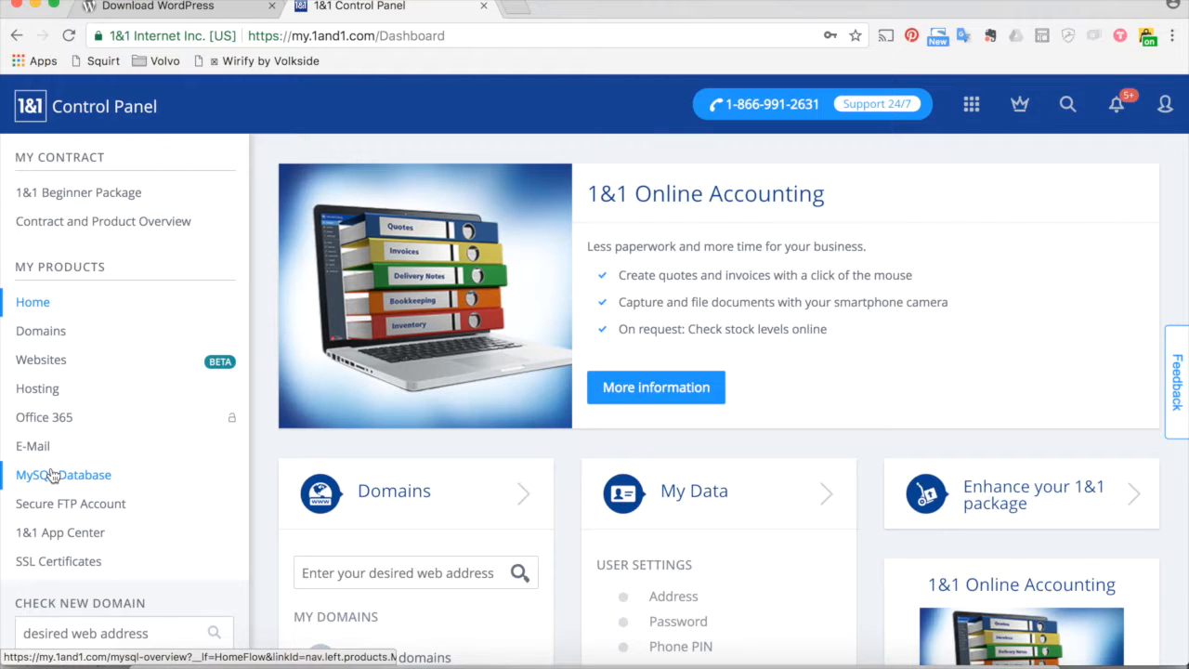
Step: Choose MySQL Database in the 1&1 Control Panel sidebar to list the account's databases
click(52, 476)
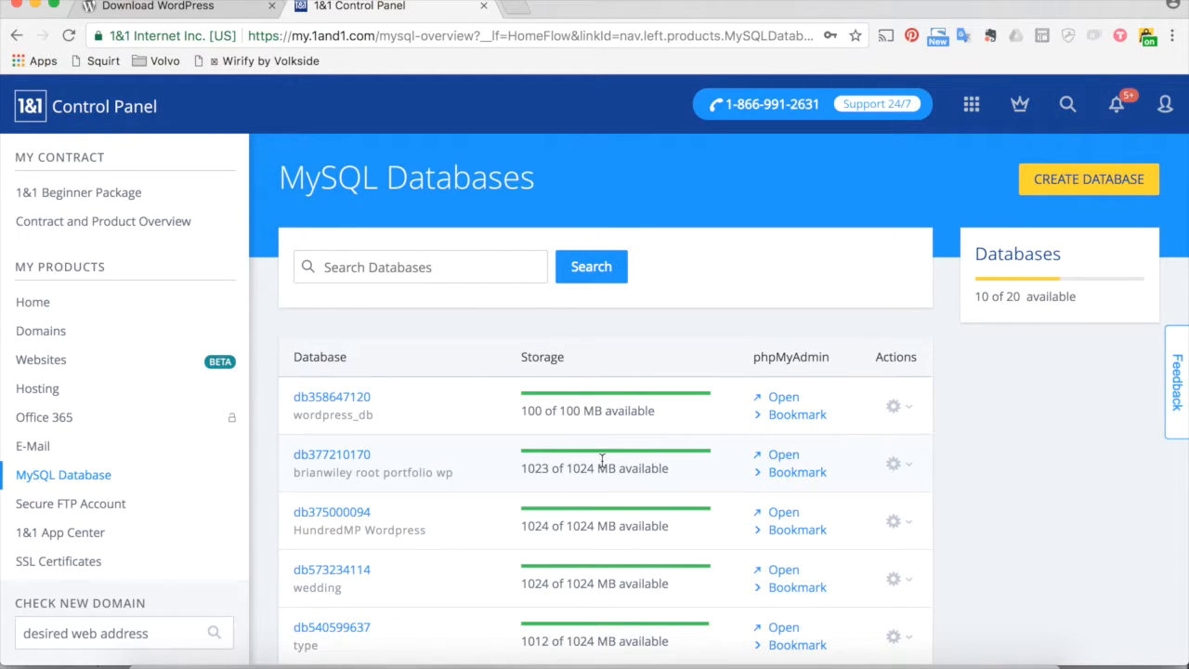
scroll(602, 461, down, 1)
scroll(601, 460, down, 10)
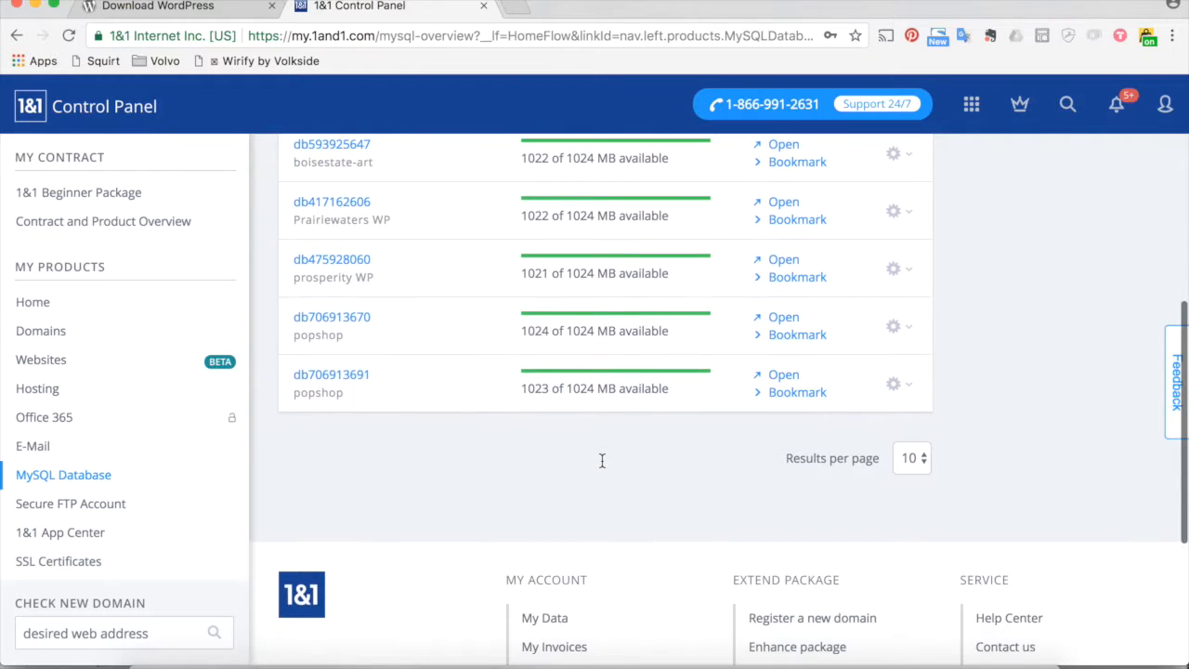
scroll(602, 466, down, 1)
scroll(601, 460, up, 3)
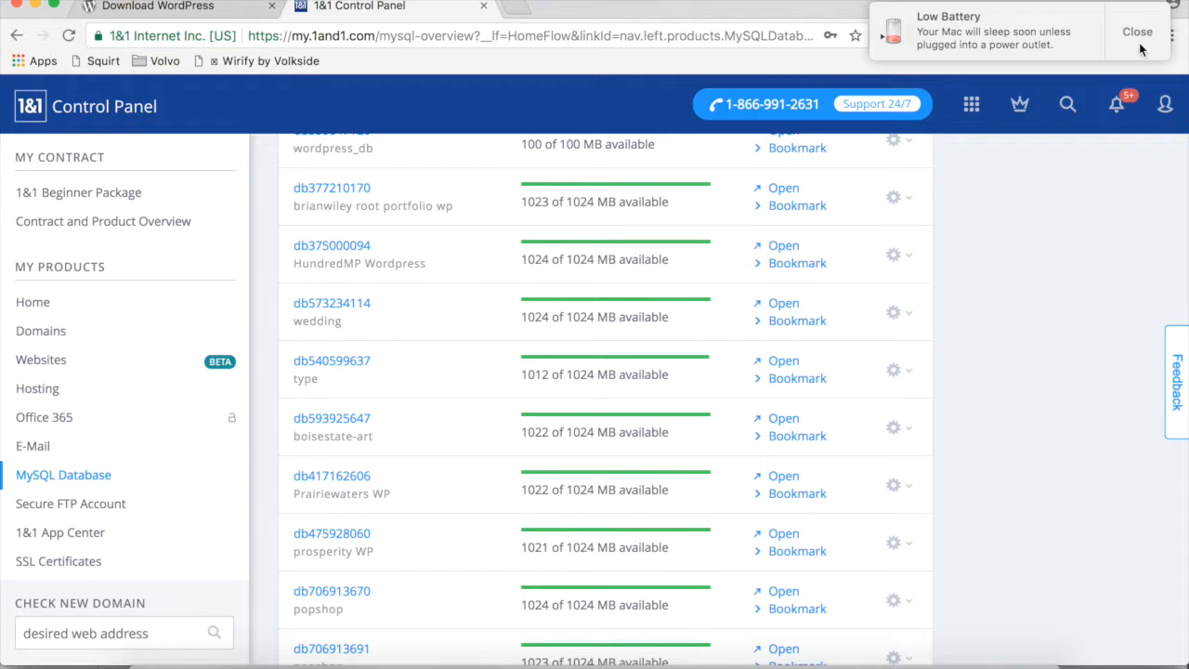
click(1139, 43)
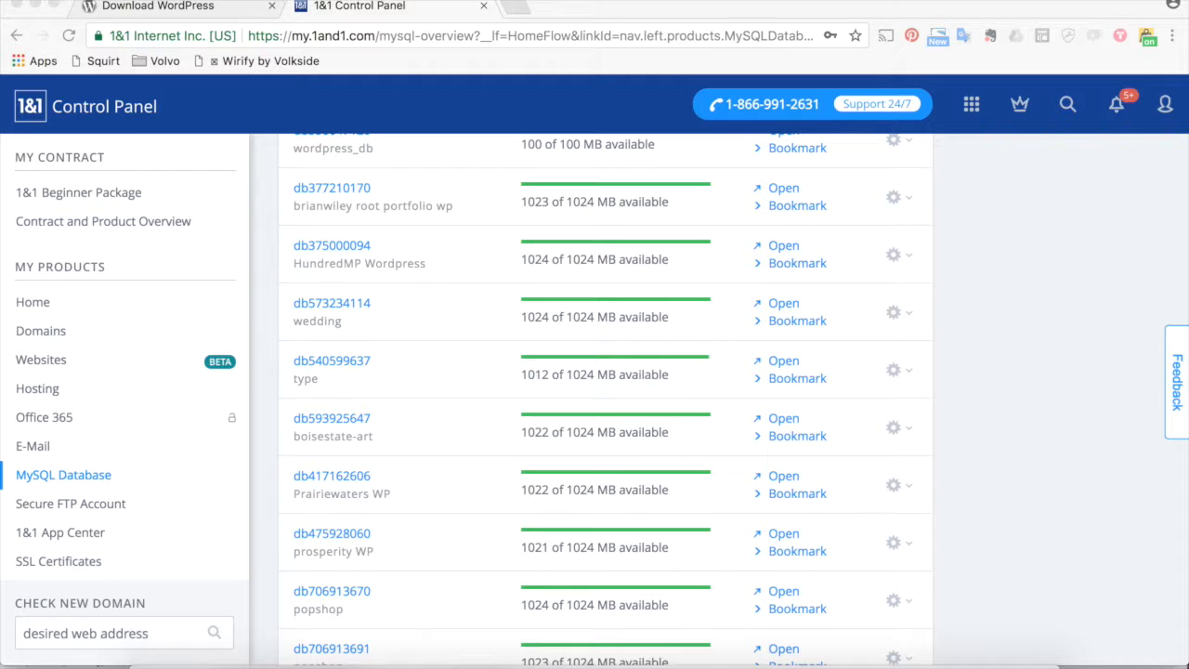
scroll(994, 423, up, 5)
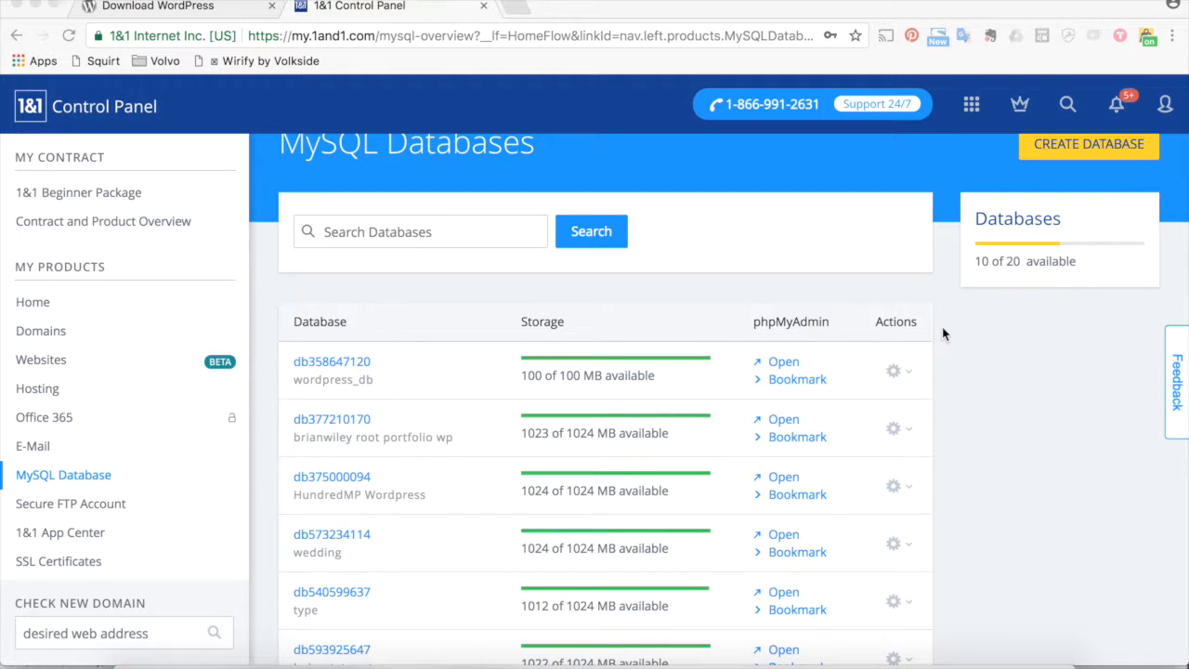
scroll(941, 335, down, 10)
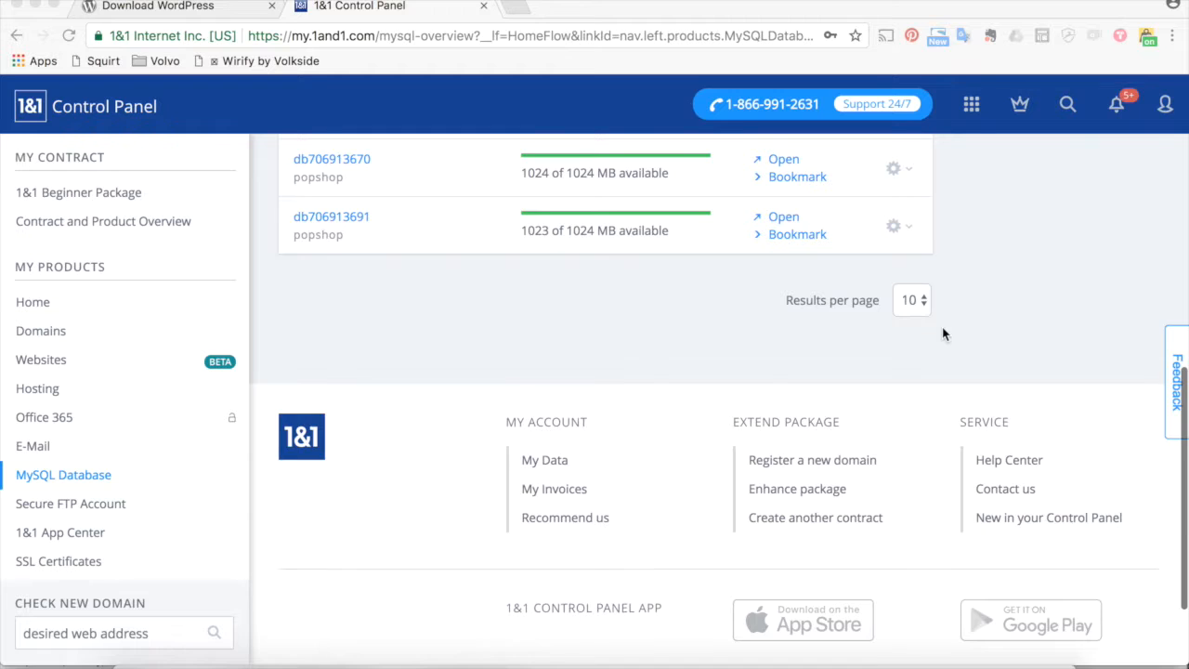
scroll(941, 335, up, 10)
scroll(942, 334, up, 1)
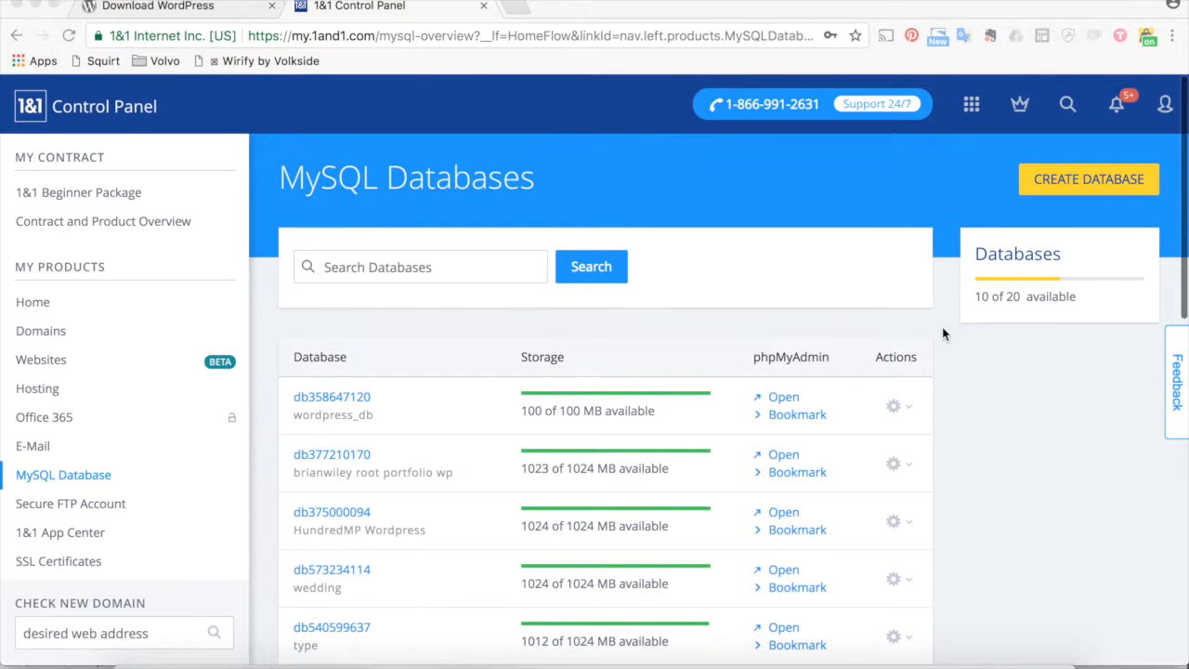
Step: Start a new database with description 'Olivers Site' and enter a password
click(1045, 178)
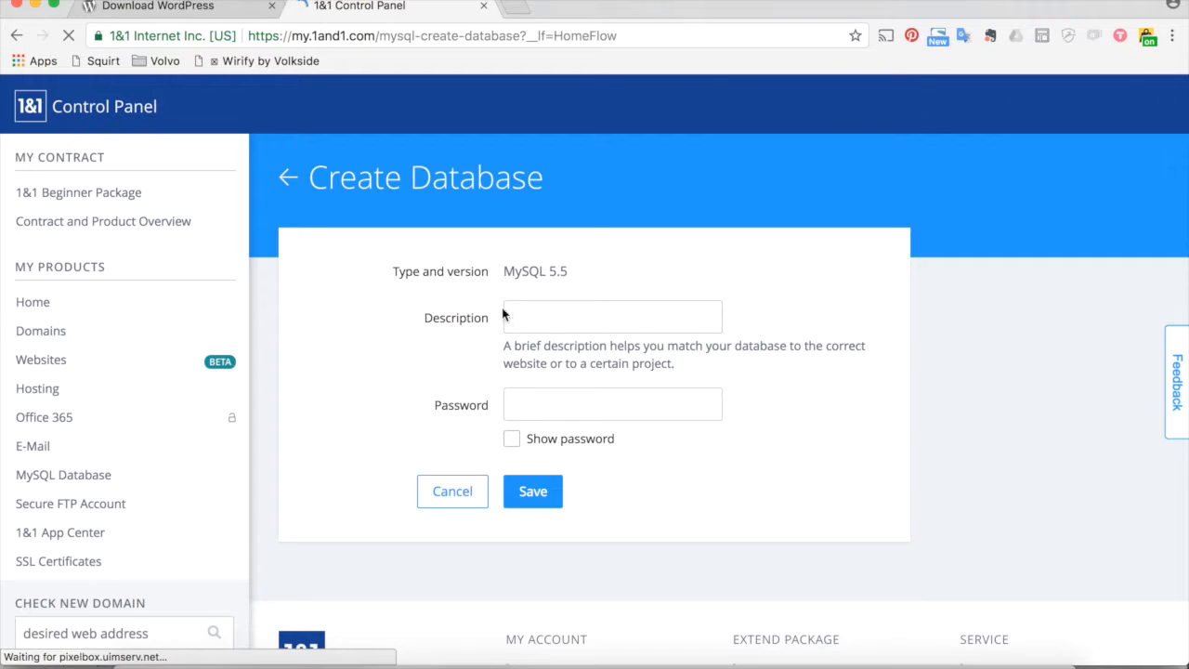
click(524, 316)
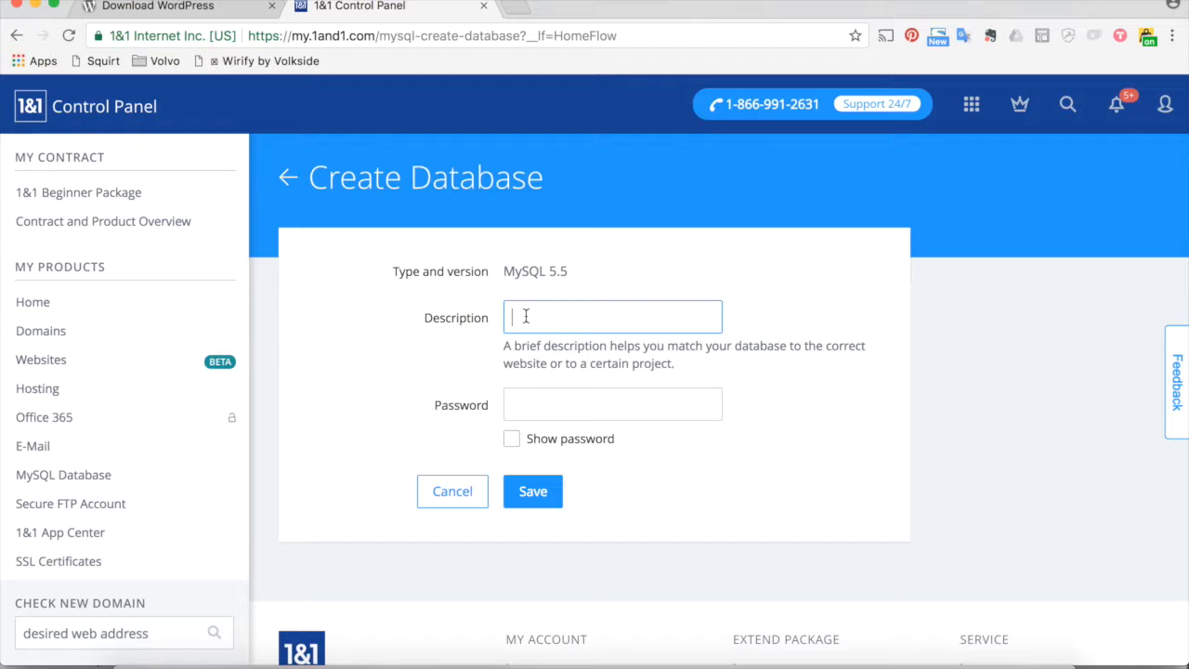
text(Olivers Site)
key(Tab)
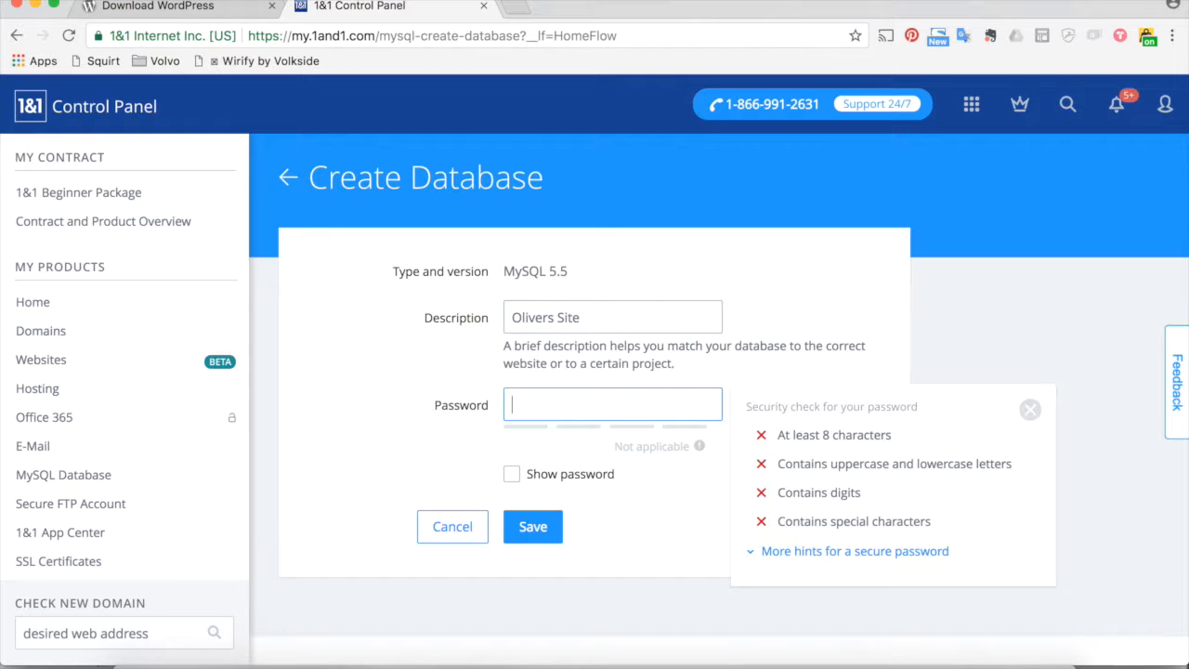
text(••••••••••)
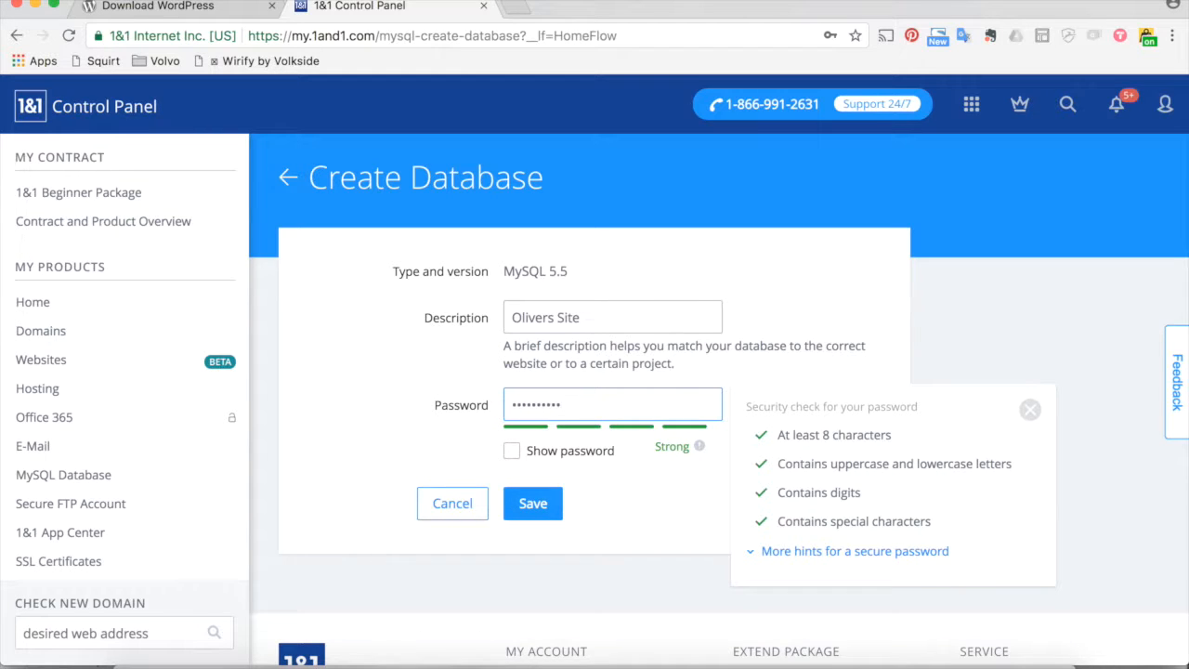
Step: Retype the database password with Show password on, copy it, and save the new database
key(ctrl+a)
key(BackSpace)
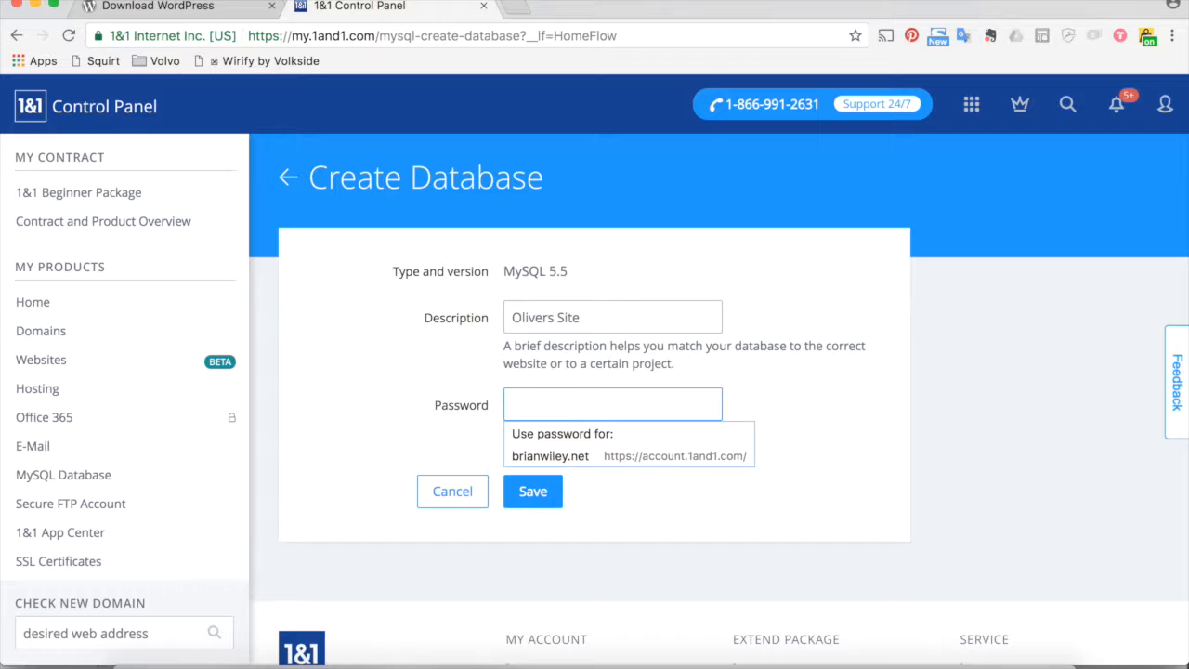
text(•)
key(BackSpace)
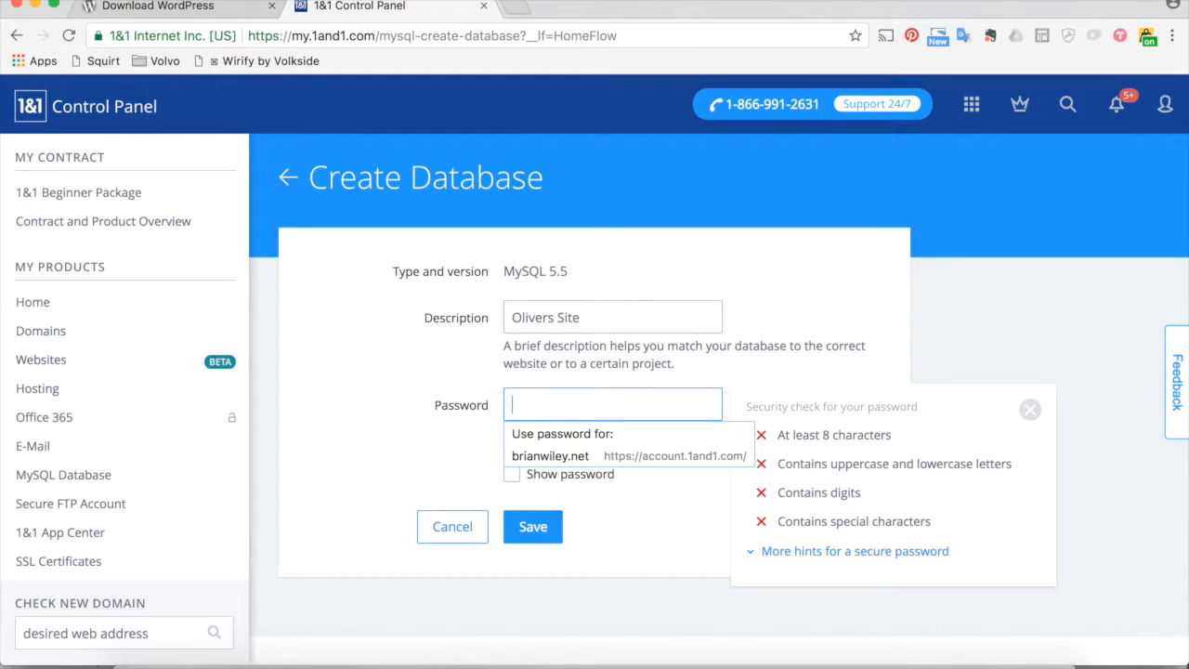
click(513, 439)
click(563, 403)
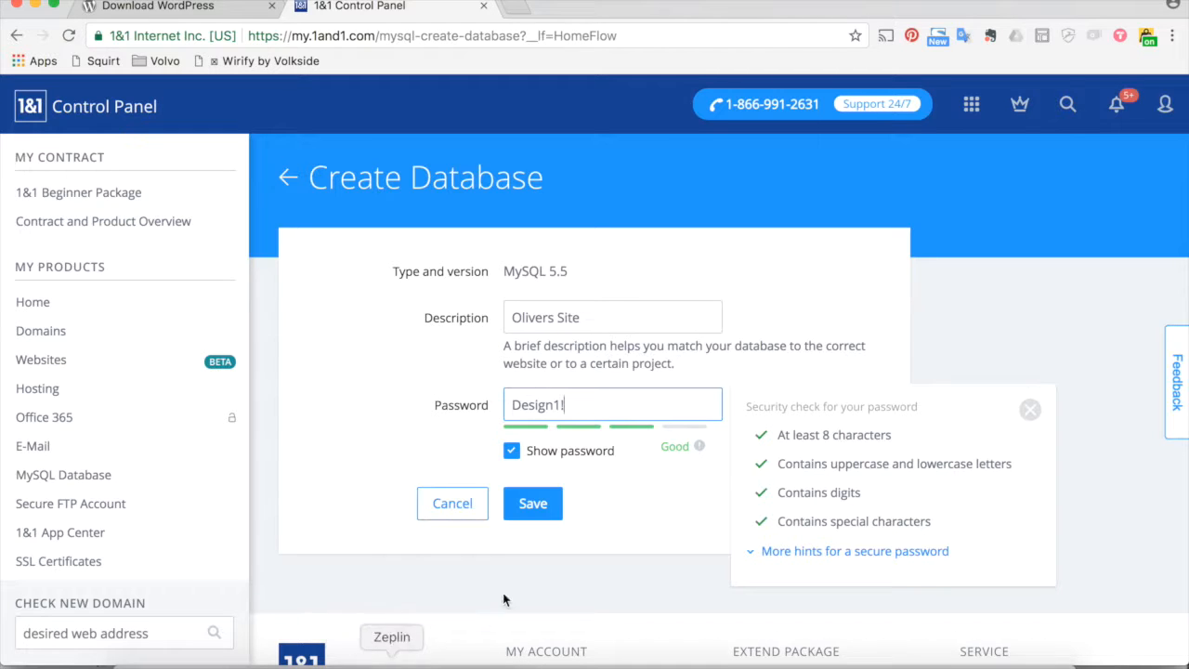
drag(587, 405, 362, 383)
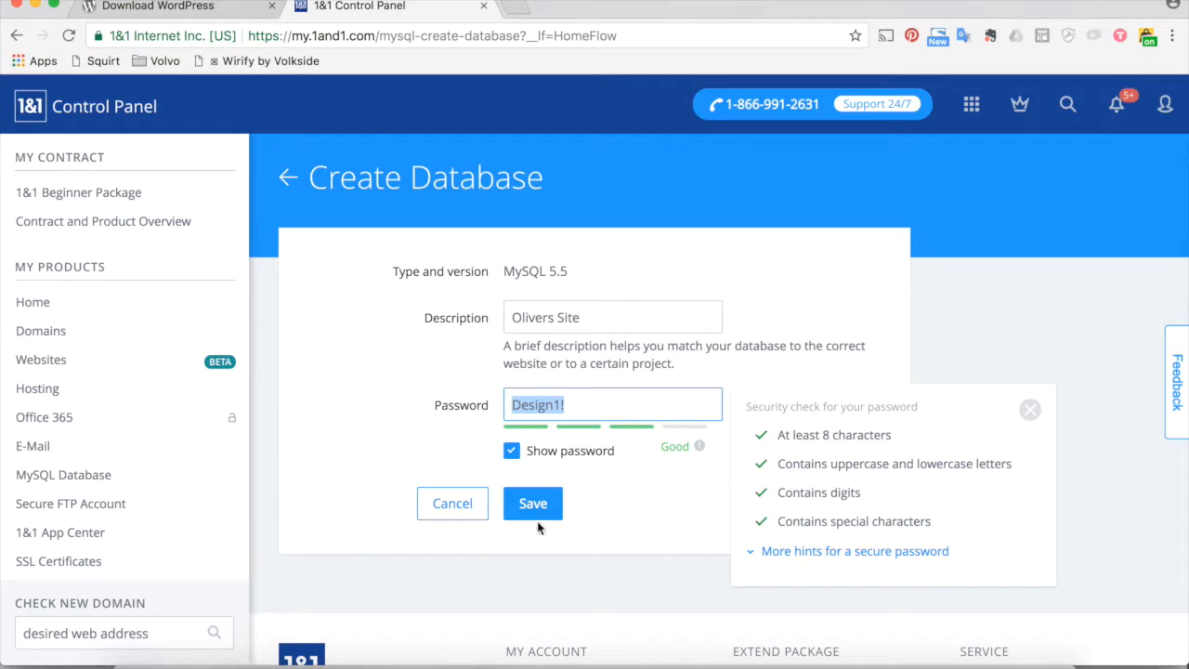
click(509, 514)
click(514, 504)
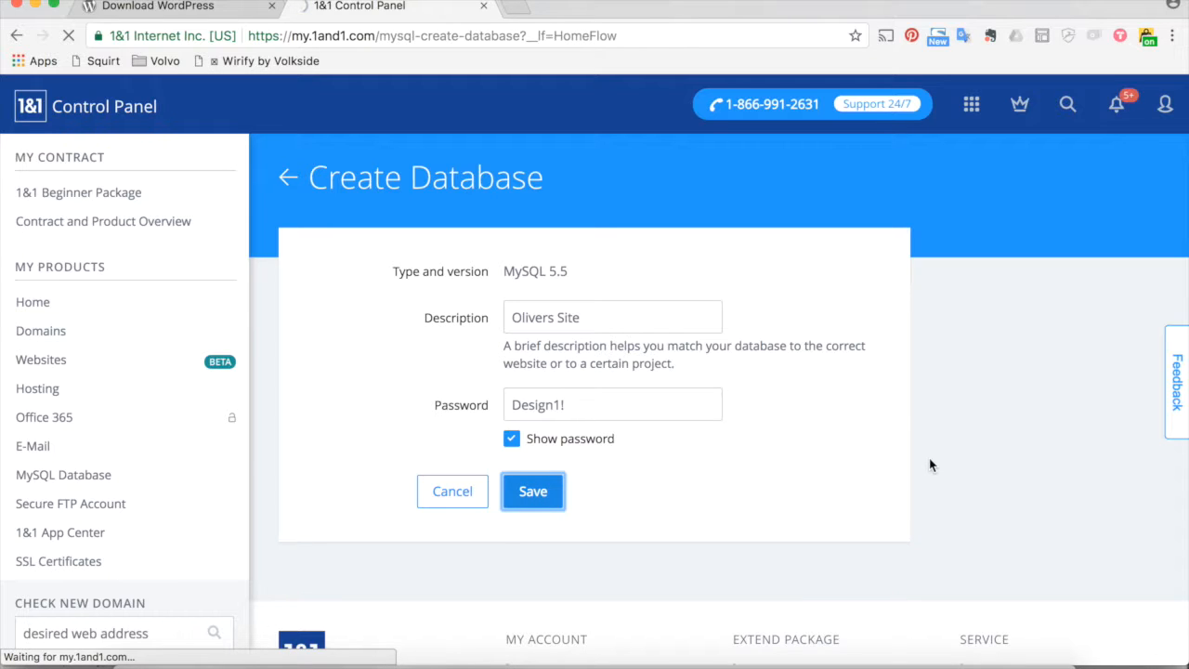
key(super+Tab)
key(super+Tab)
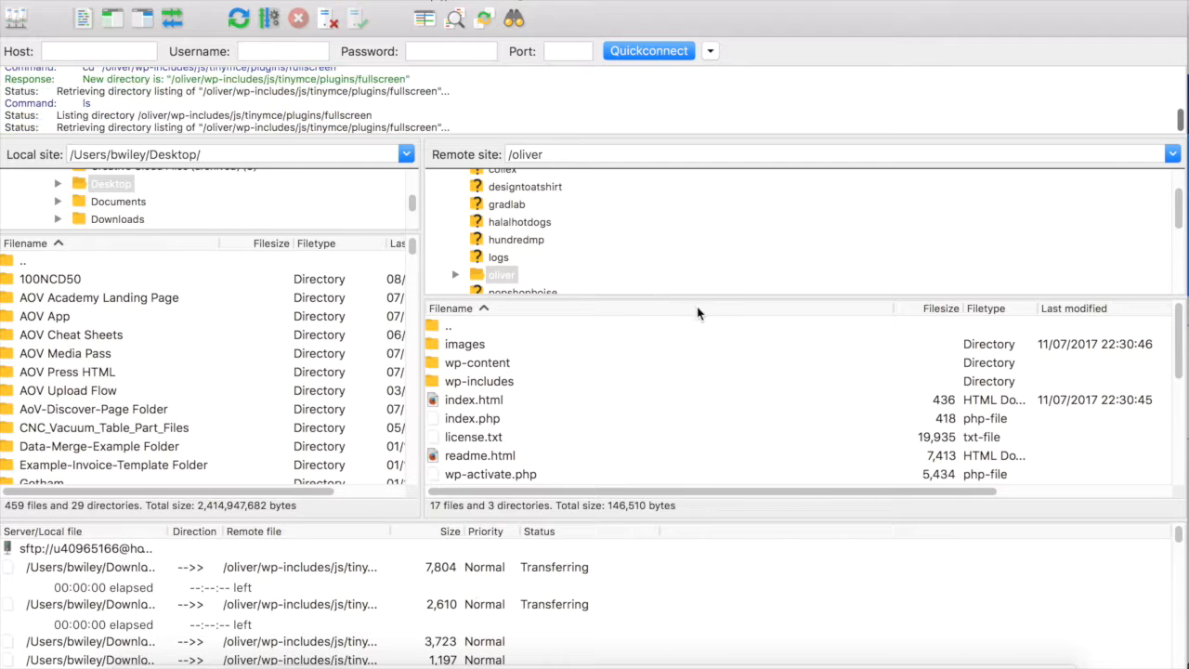
scroll(552, 417, down, 4)
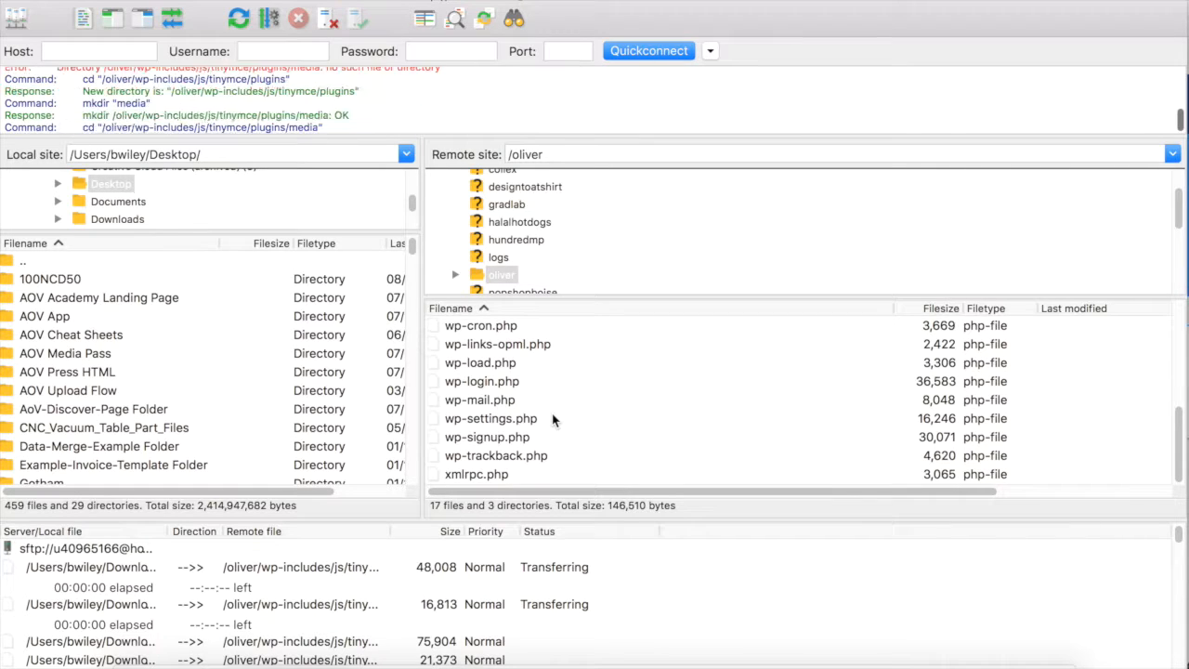
Step: Scroll the Olivers Site Database Details page to the host name, port 3306 and user name
key(super+Tab)
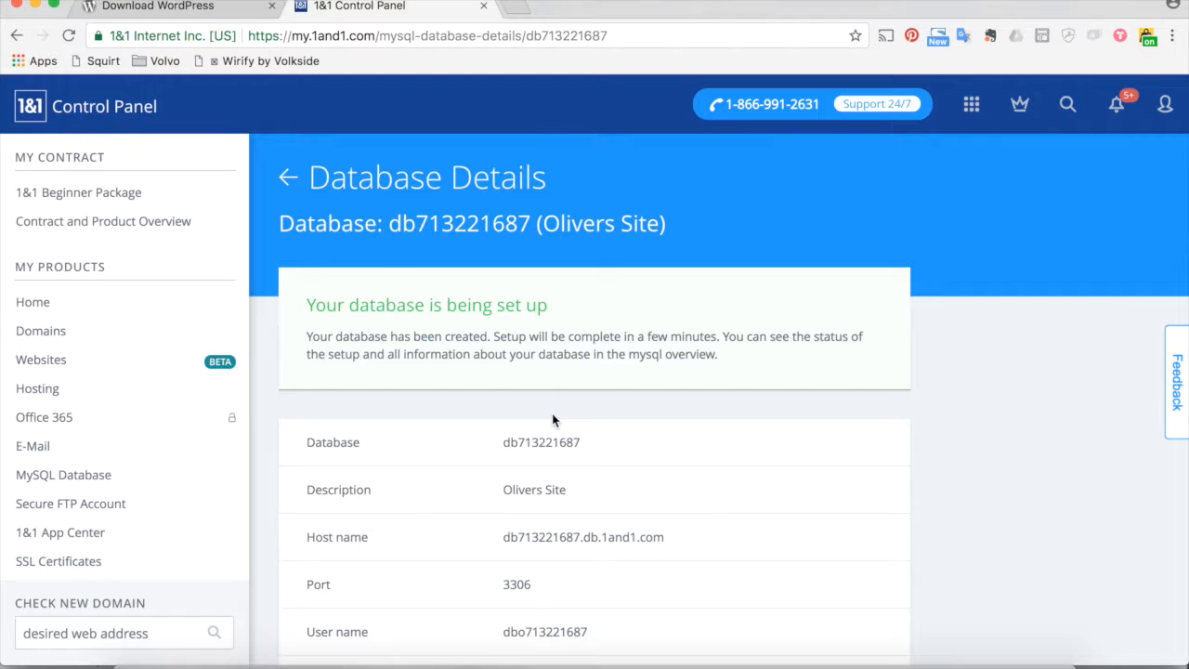
scroll(764, 447, down, 2)
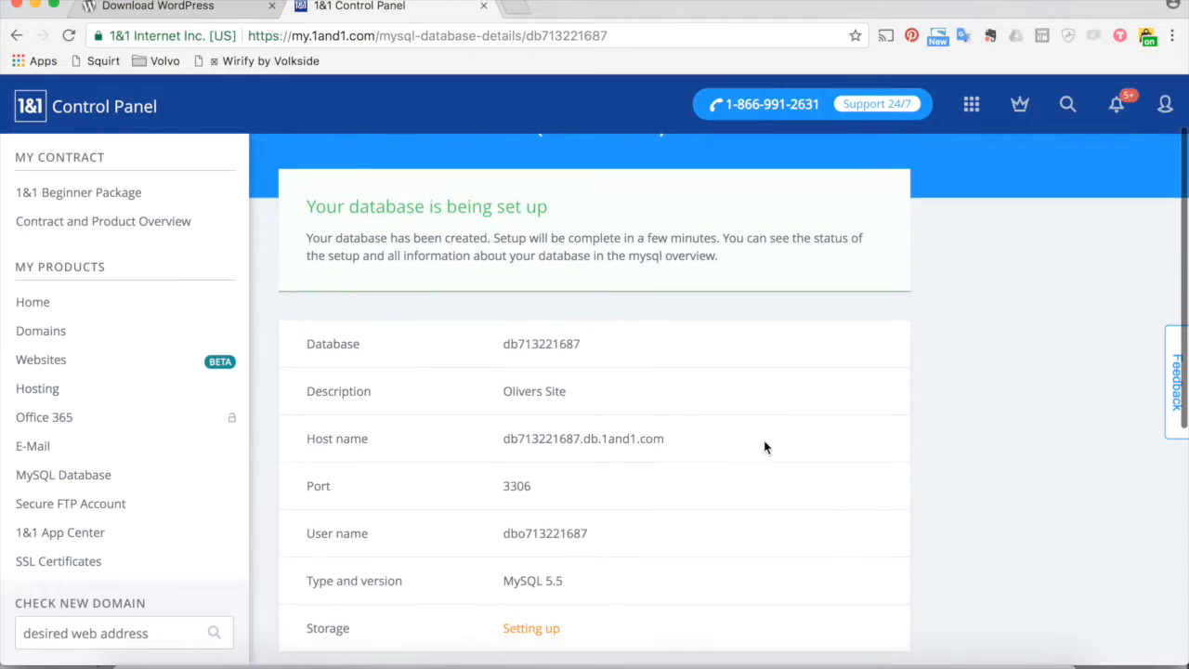
scroll(765, 447, down, 1)
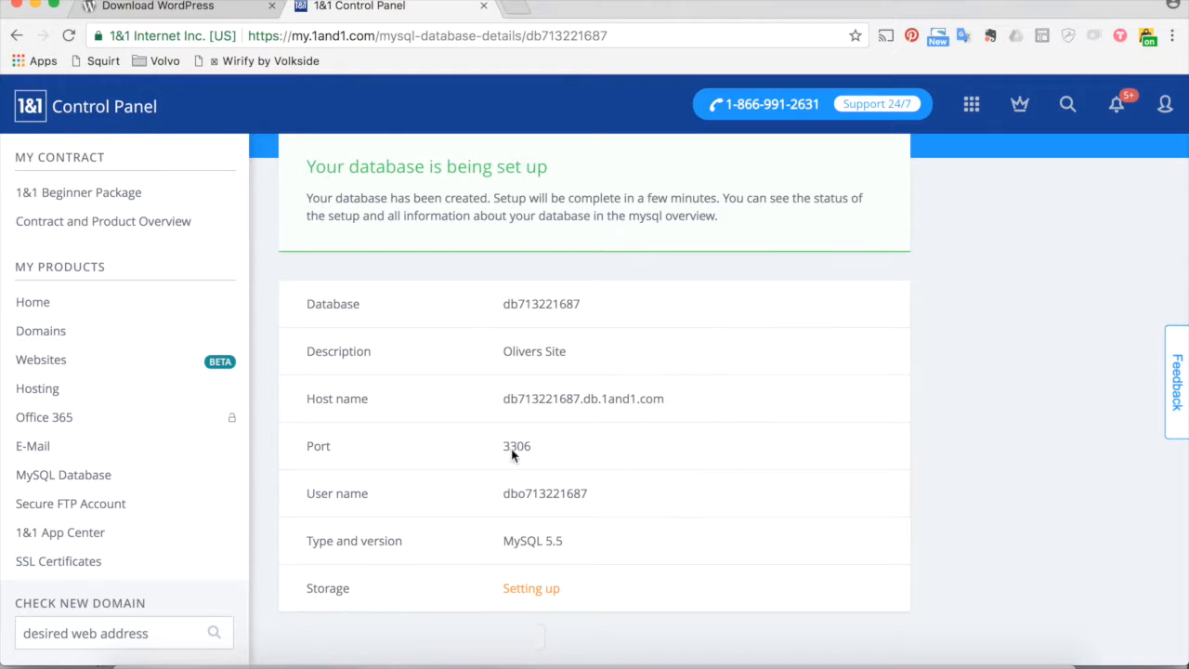
Step: Duplicate wp-config-sample.php in the local wordpress 4 folder
click(131, 662)
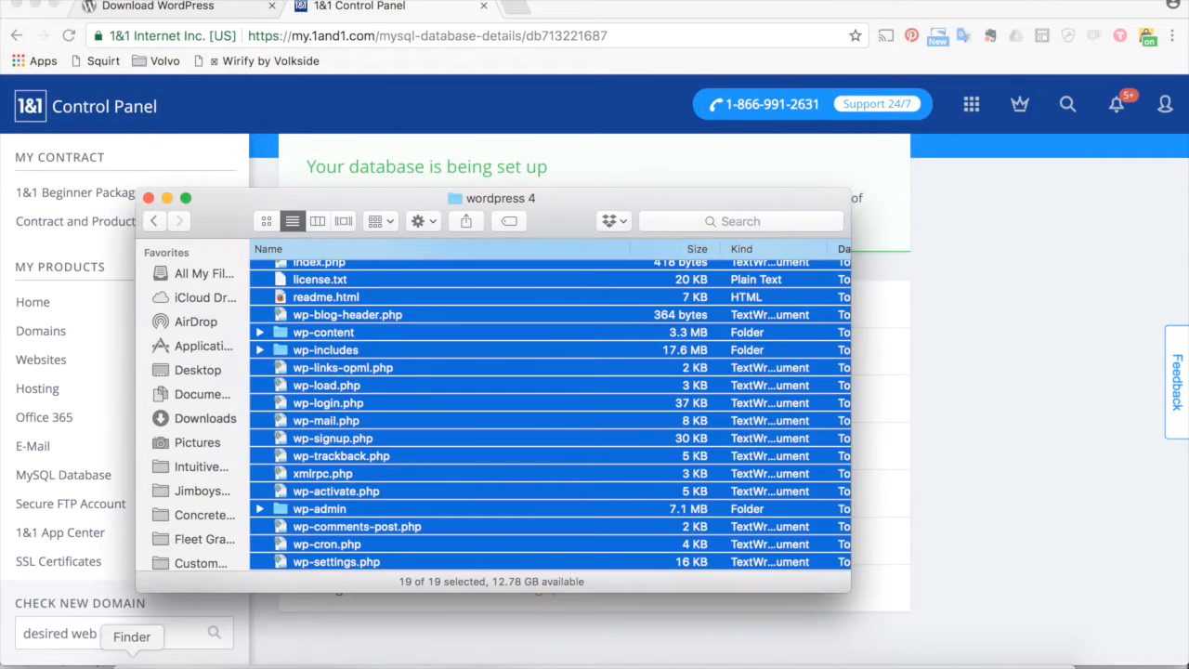
click(465, 390)
scroll(465, 391, up, 1)
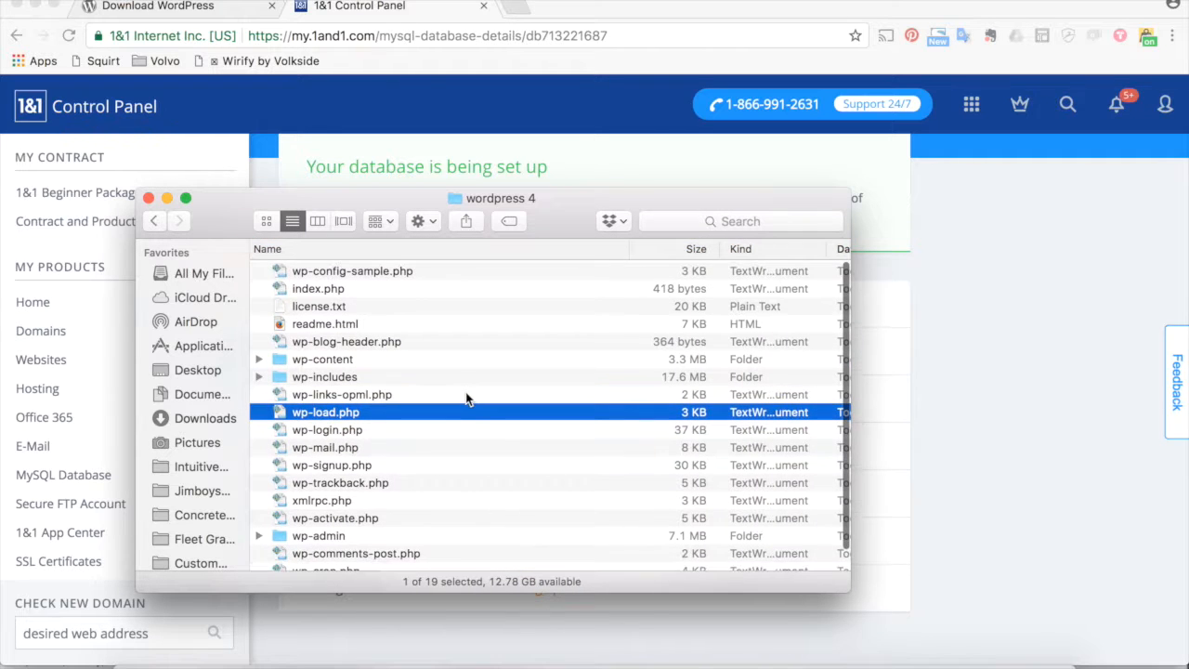
scroll(465, 392, down, 1)
scroll(466, 392, up, 2)
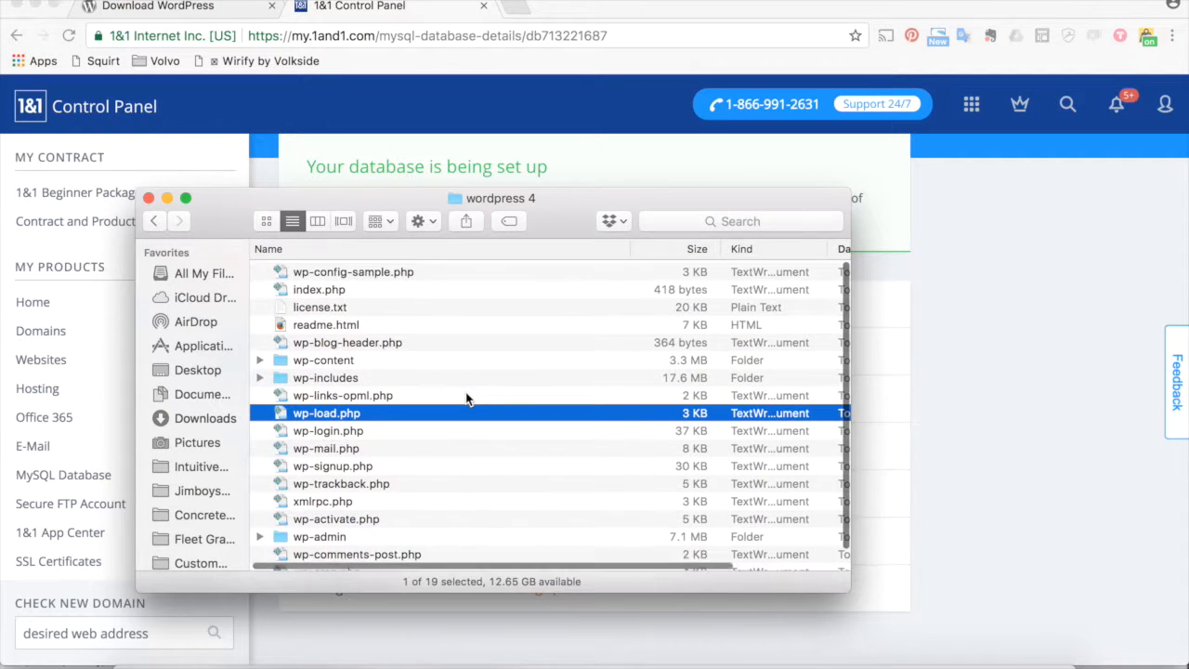
click(318, 271)
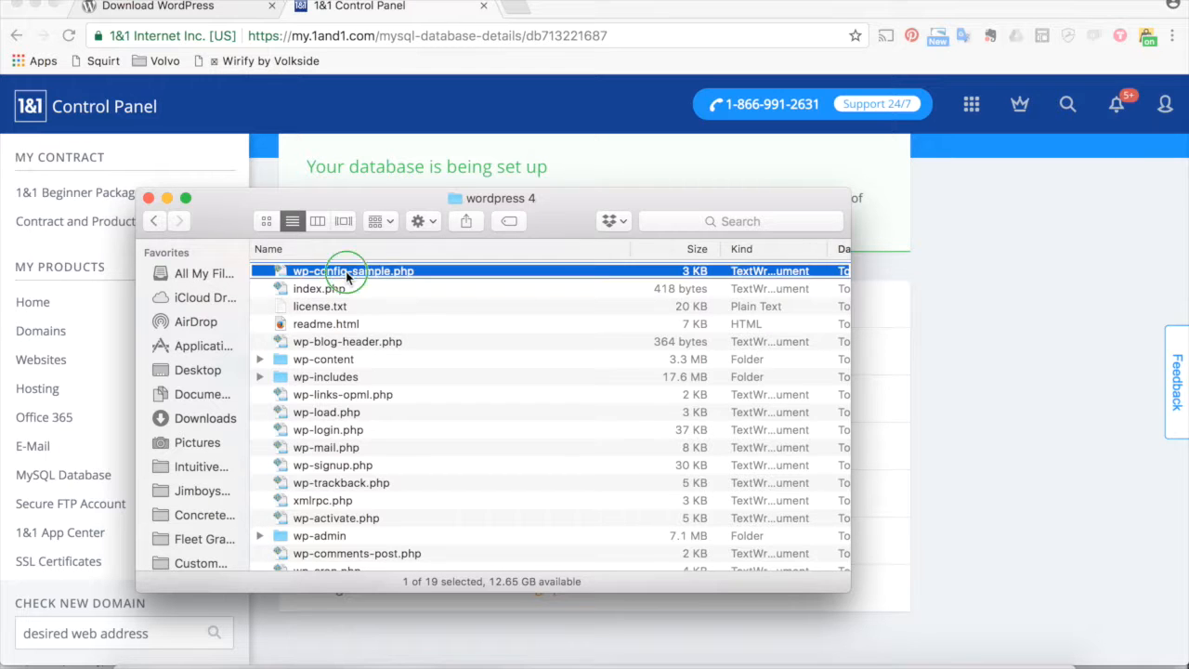
right_click(345, 272)
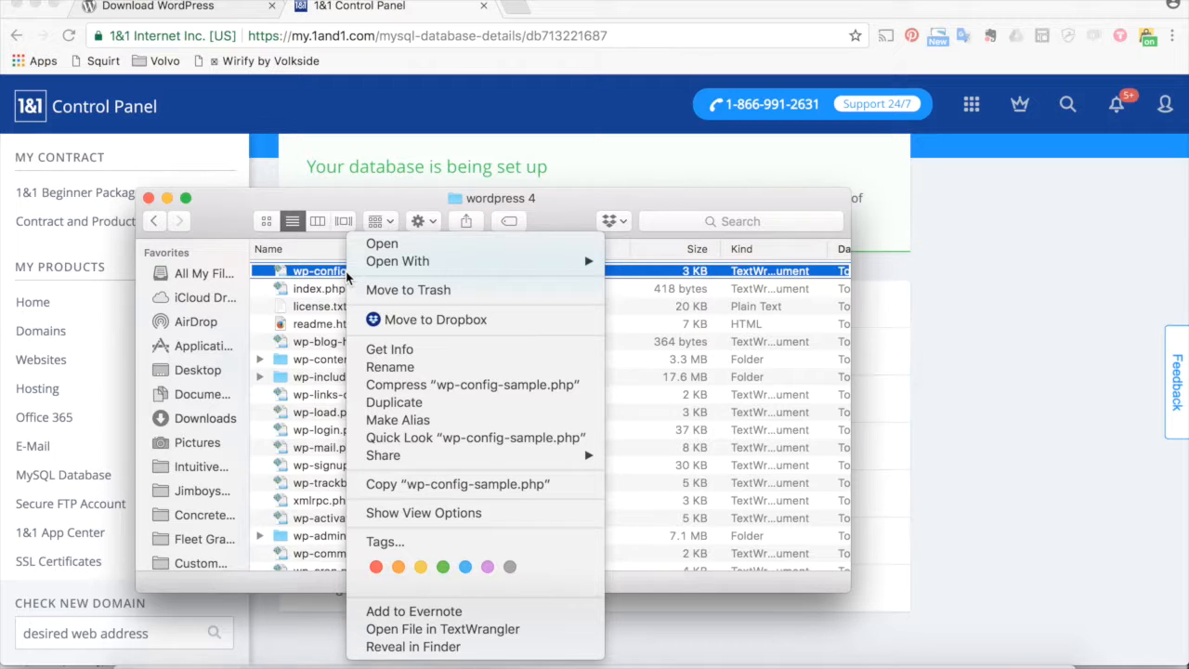
click(391, 402)
Step: Rename the copy to wp-config.php and open it in TextWrangler
click(372, 272)
key(Right)
key(BackSpace)
key(BackSpace)
key(BackSpace)
key(BackSpace)
key(BackSpace)
key(BackSpace)
key(BackSpace)
key(BackSpace)
key(BackSpace)
key(BackSpace)
key(BackSpace)
key(BackSpace)
key(Return)
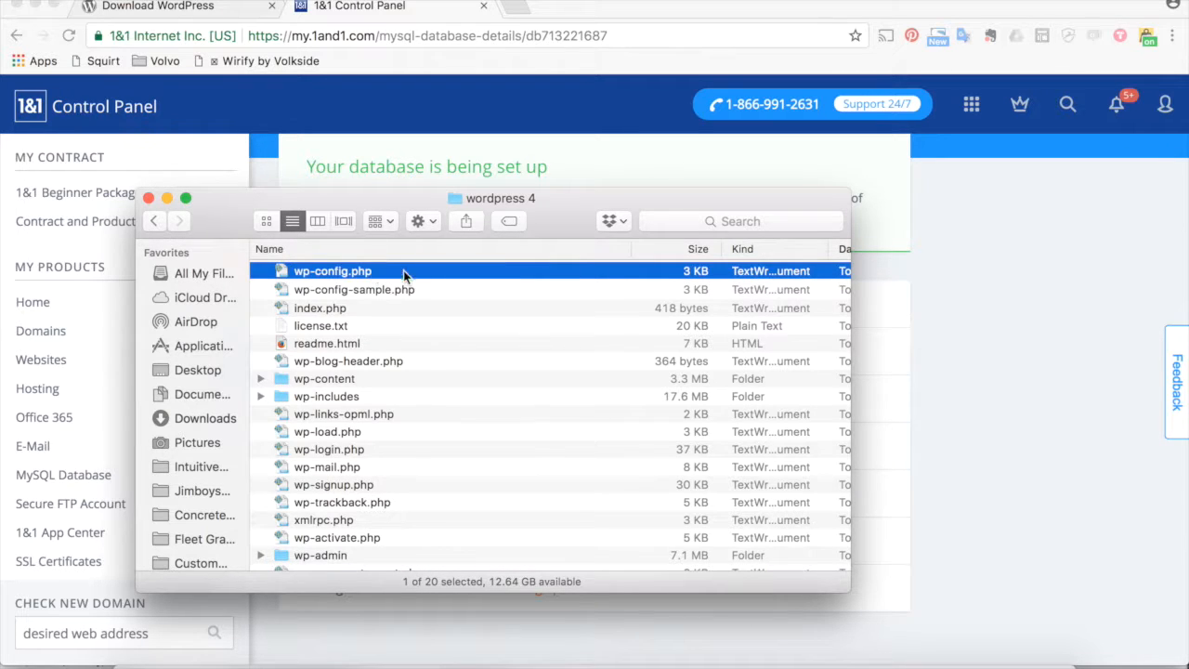
double_click(342, 271)
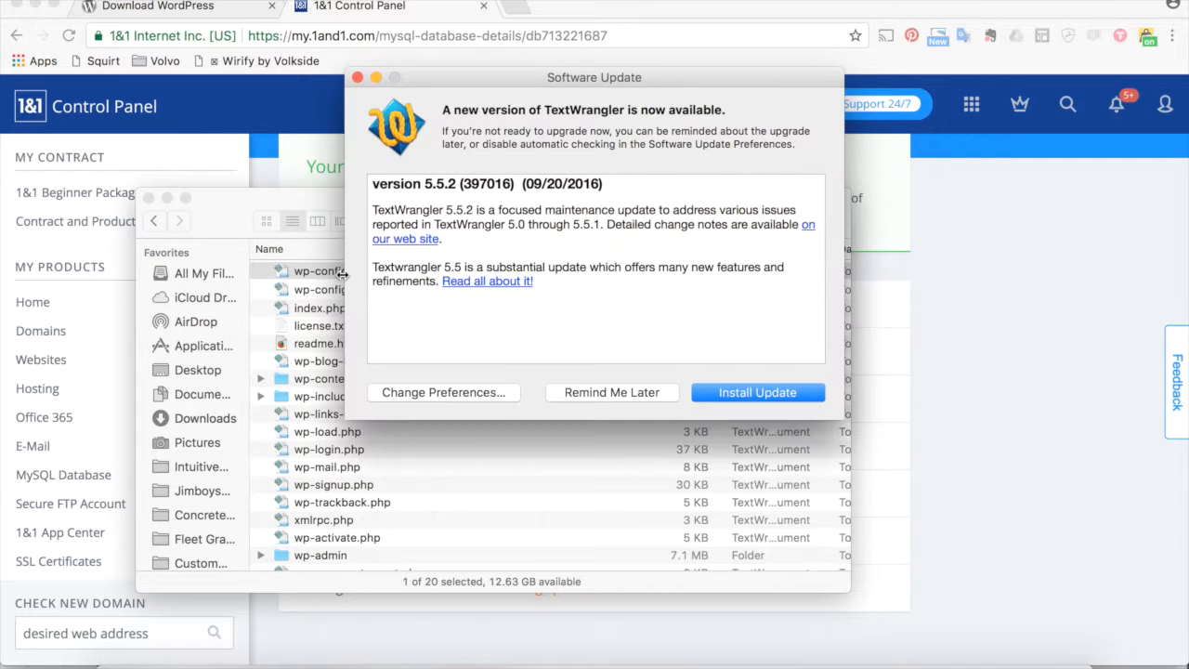
Step: Postpone TextWrangler's update and scroll wp-config.php to its MySQL settings, checking Chrome's database details
click(612, 394)
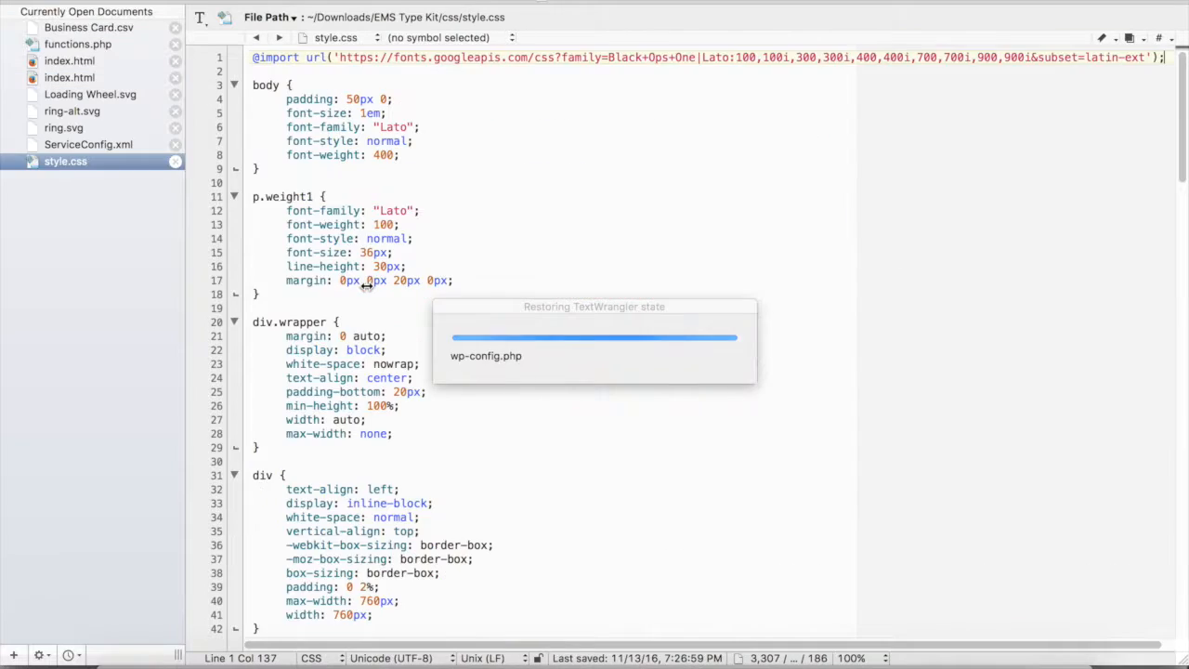
scroll(402, 447, down, 3)
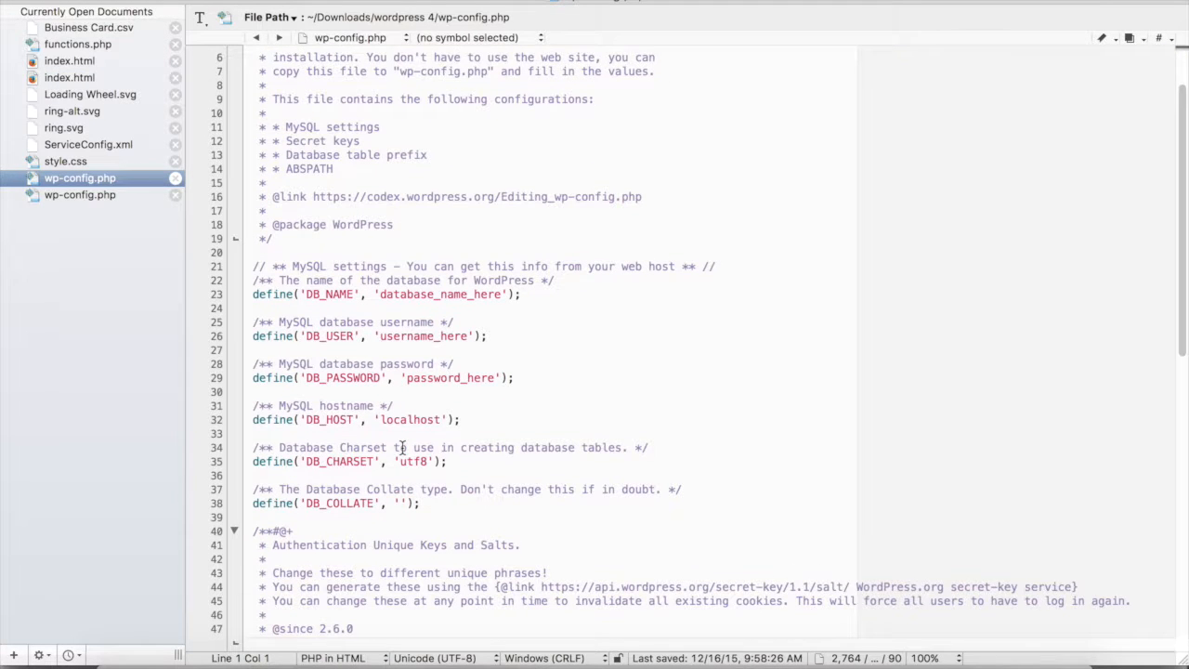
scroll(402, 447, down, 1)
scroll(401, 448, up, 2)
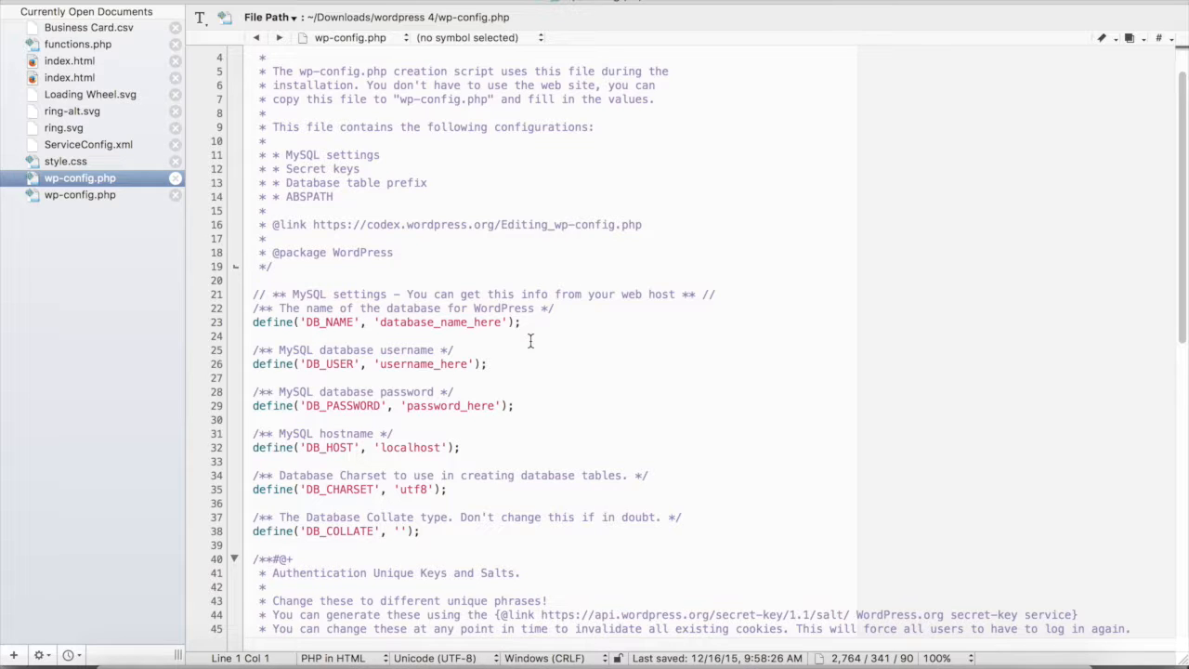
key(super+Tab)
key(super+Tab)
key(super+Tab)
key(super+Tab)
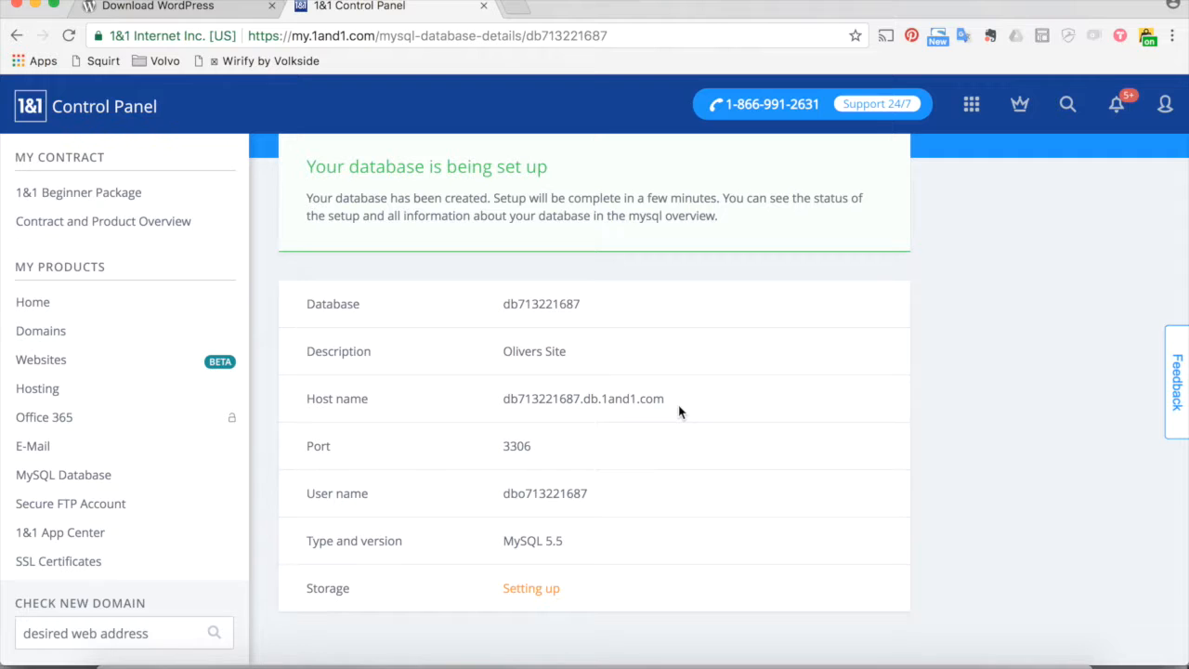
key(super+Tab)
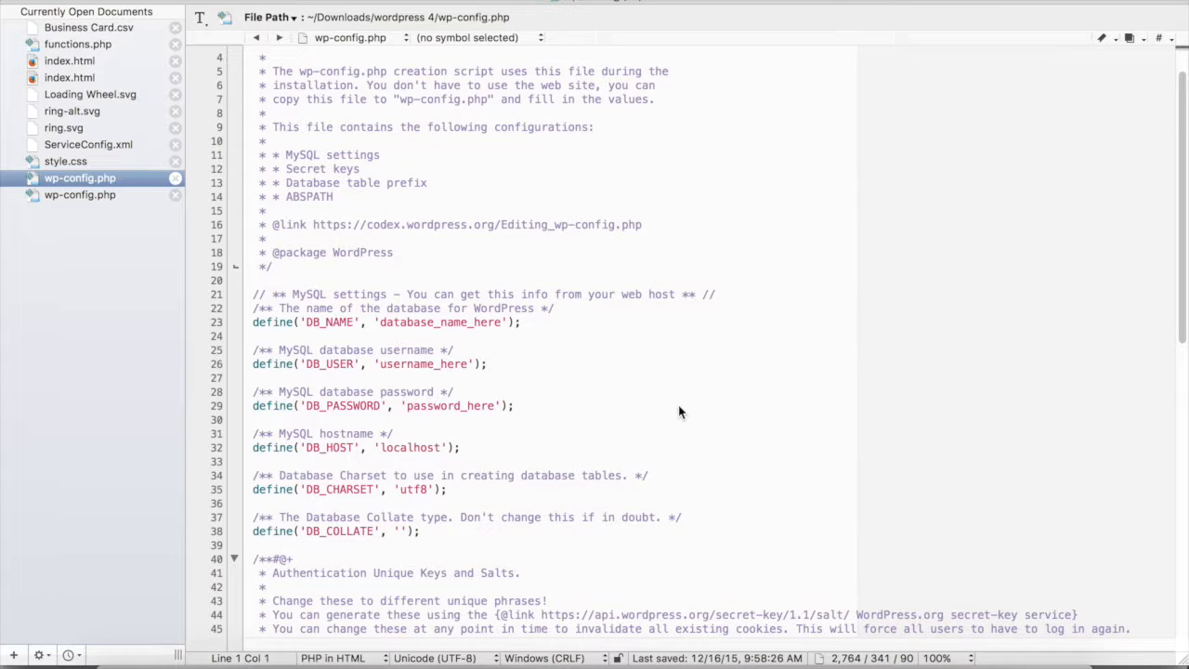
Step: Replace the password_here placeholder in wp-config.php with the database password
drag(494, 406, 406, 408)
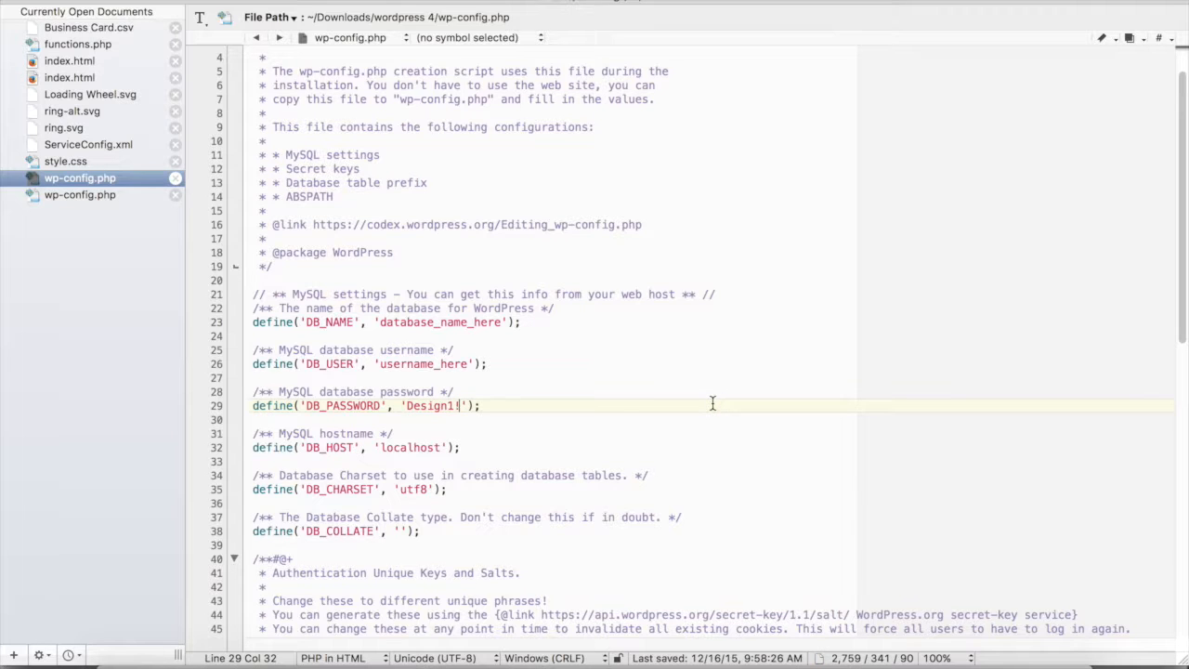
key(super+Tab)
key(super+Tab)
Step: Replace 'localhost' in DB_HOST on line 32 with the 1&1 database host name
key(super+Tab)
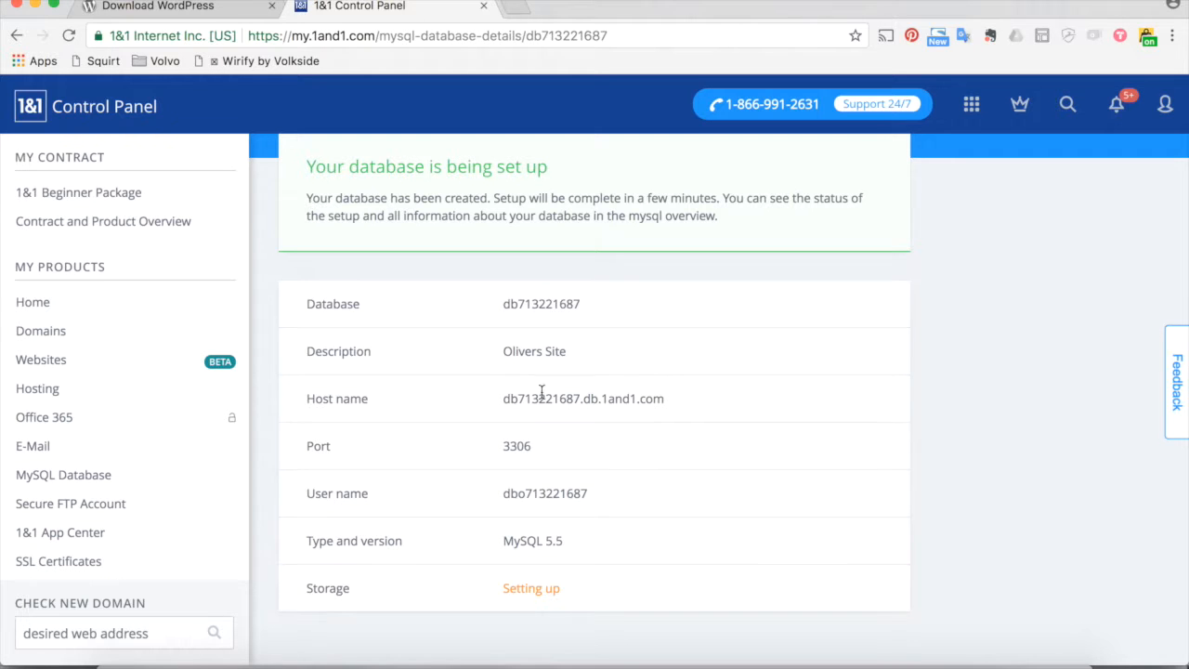
drag(501, 398, 662, 398)
key(super+c)
key(super+Tab)
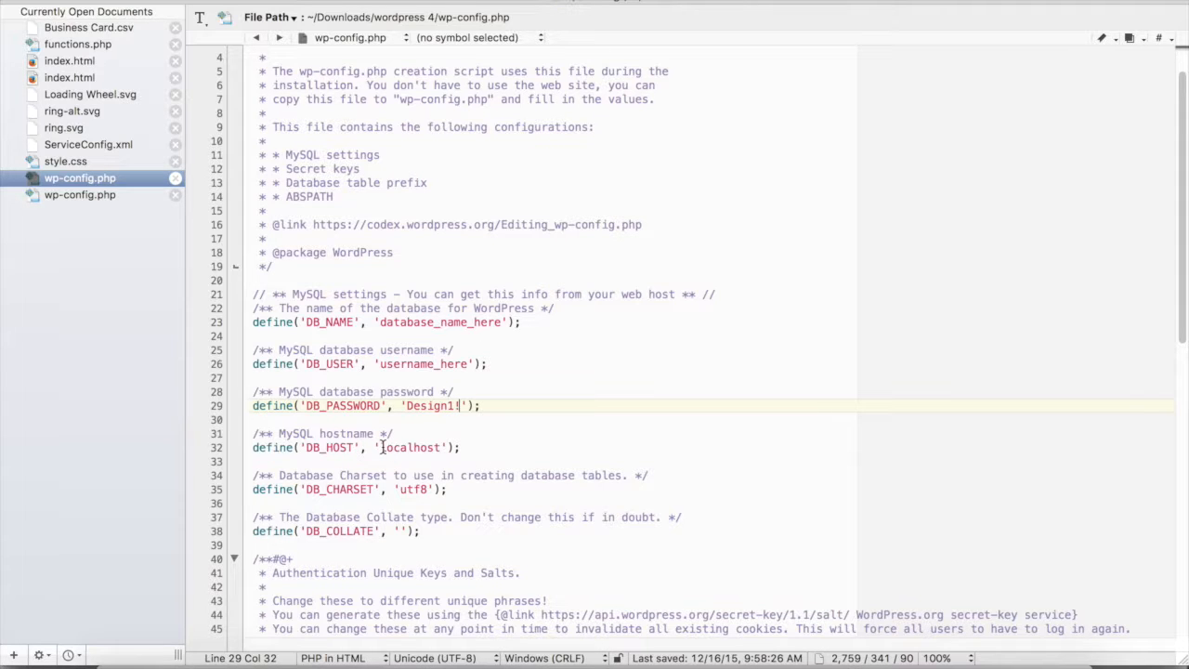
key(super+Tab)
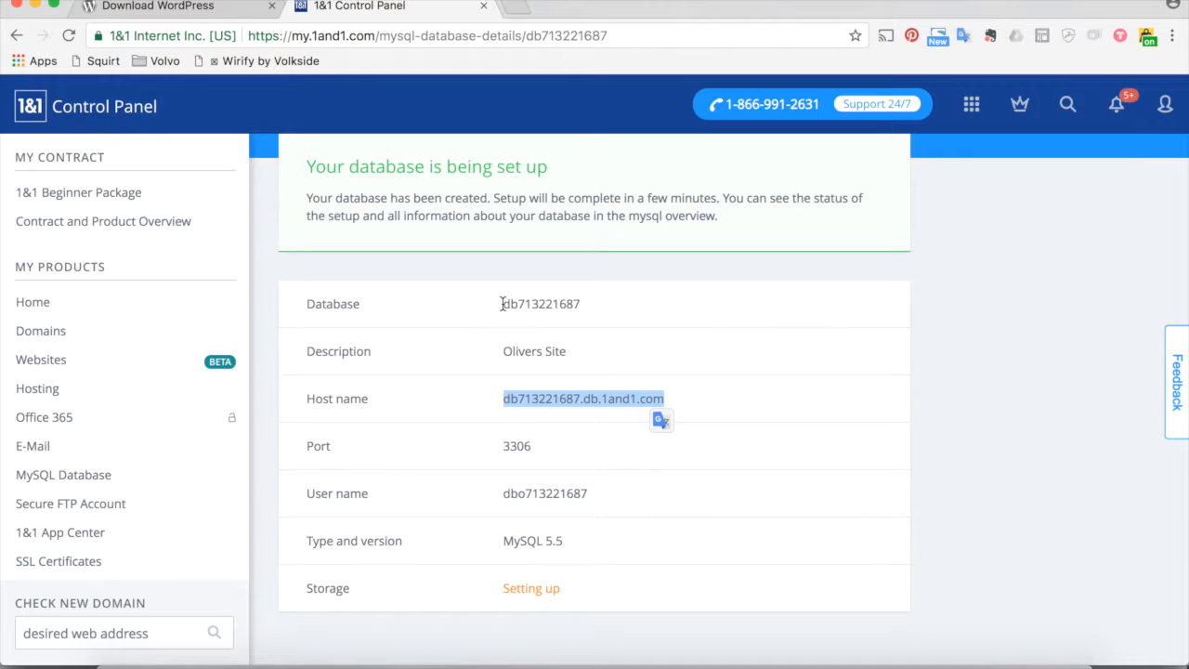
key(super+Tab)
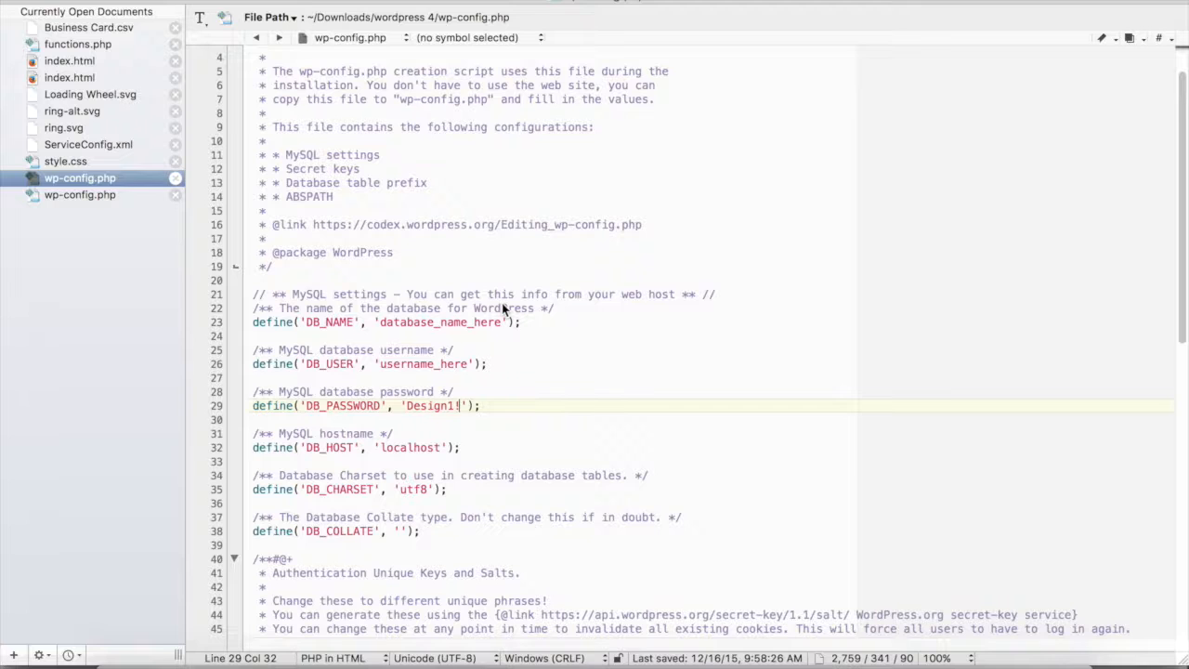
drag(381, 447, 433, 447)
key(super+v)
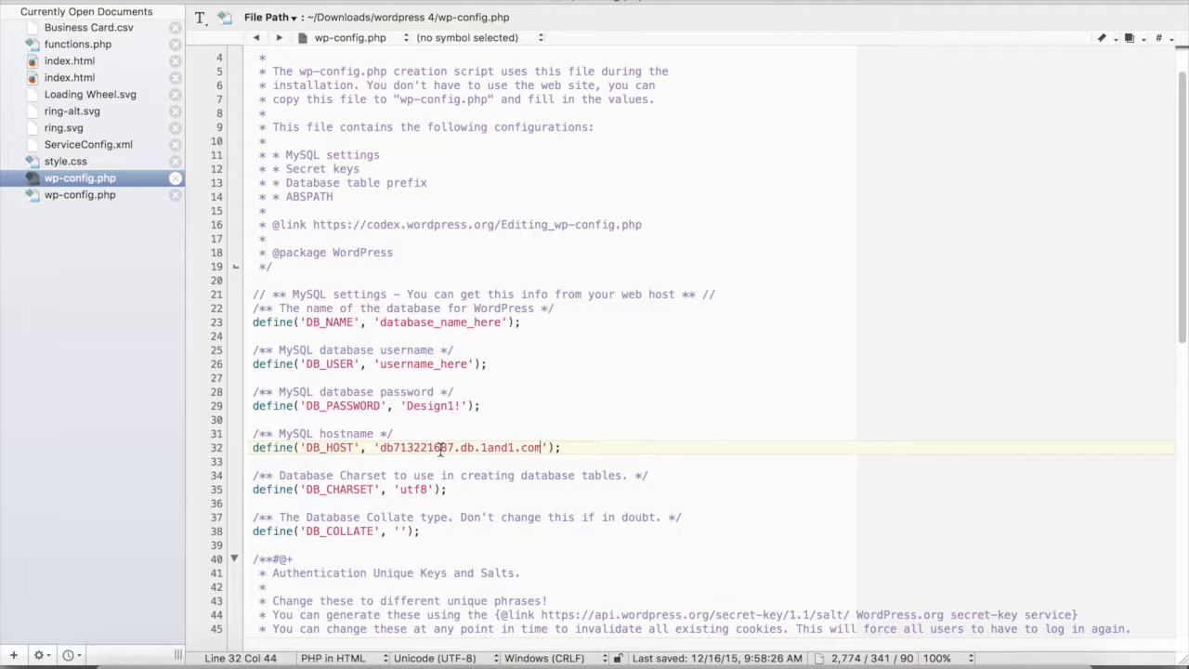
key(super+Tab)
drag(504, 303, 579, 304)
key(super+c)
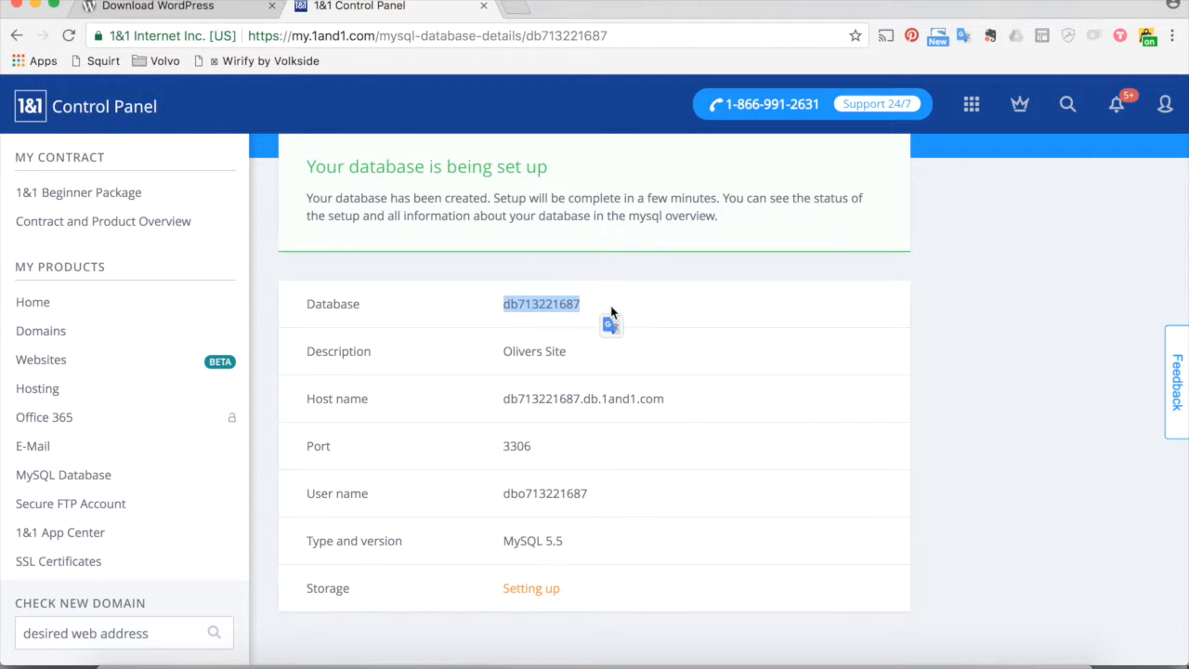
Step: Paste the new database name over database_name_here on line 23
key(super+Tab)
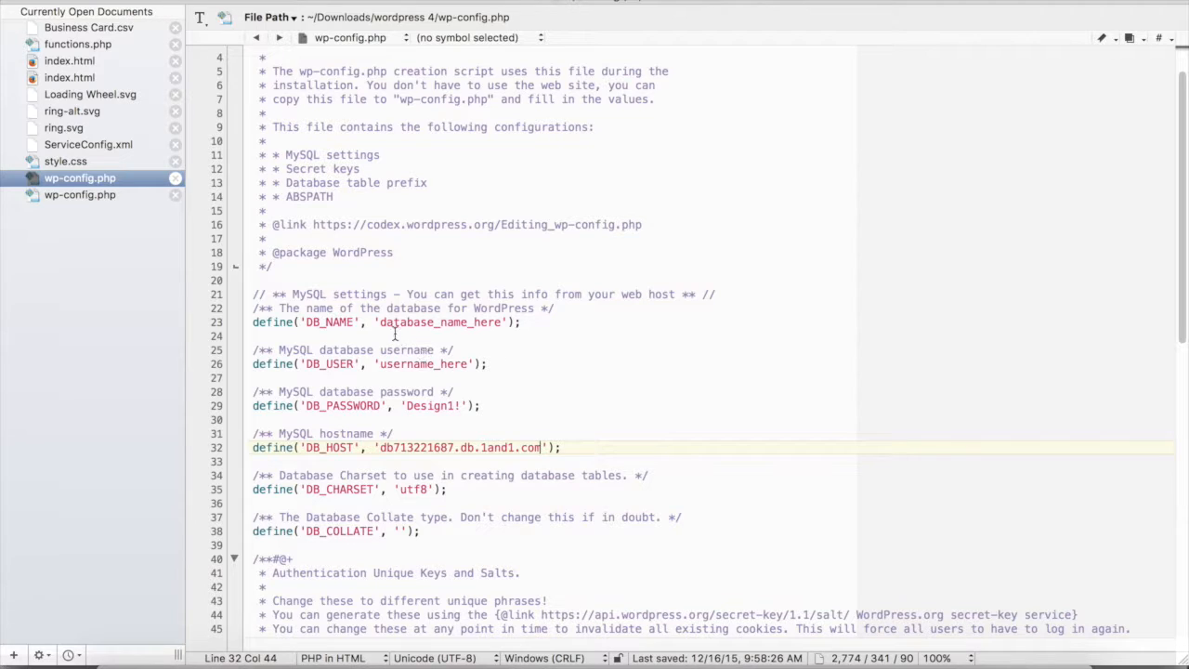
drag(382, 322, 503, 320)
key(super+v)
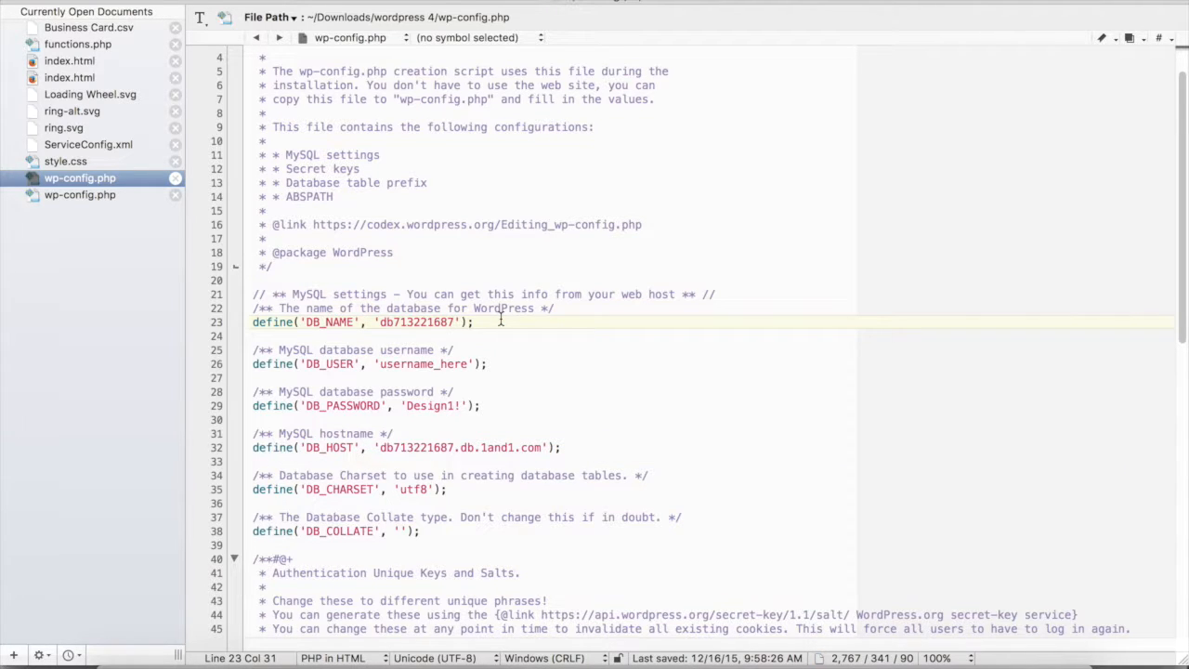
Step: Replace username_here on line 26 with the 1&1 database user name and save wp-config.php
key(super+Tab)
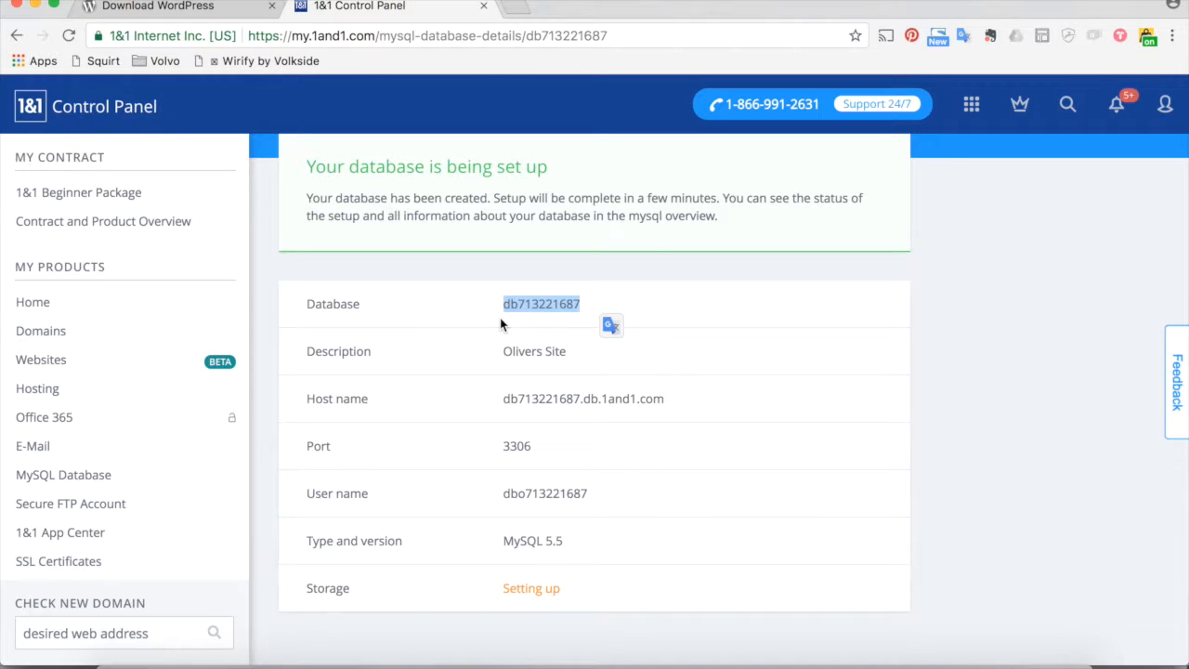
drag(503, 495, 585, 493)
key(super+c)
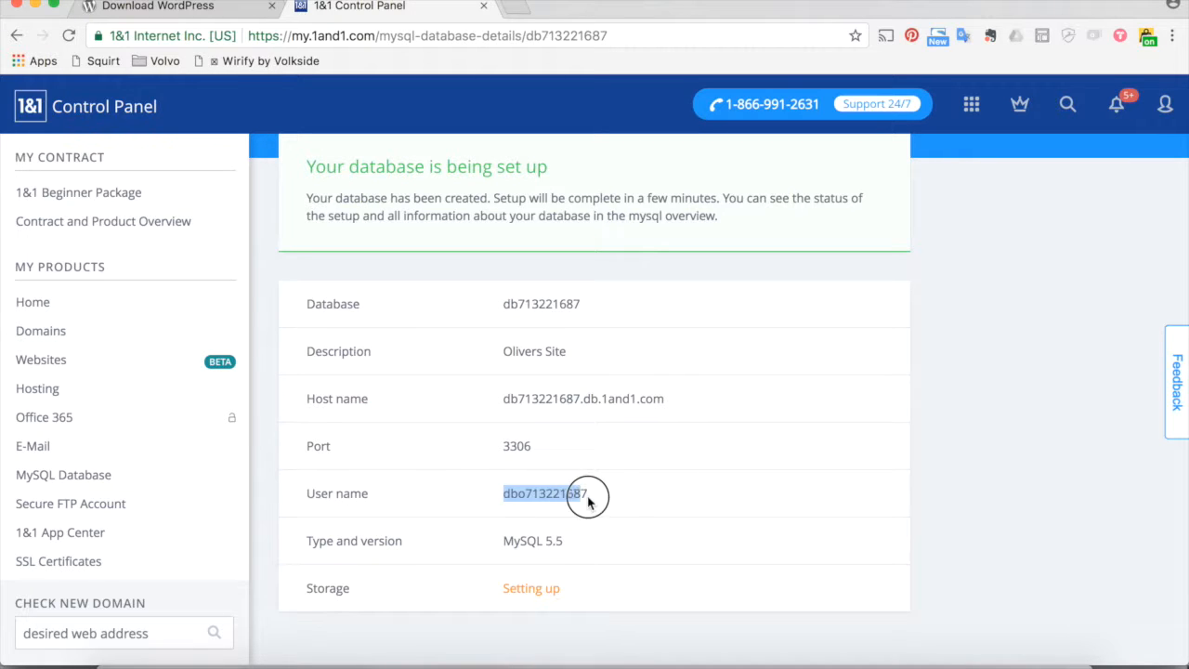
key(super+Tab)
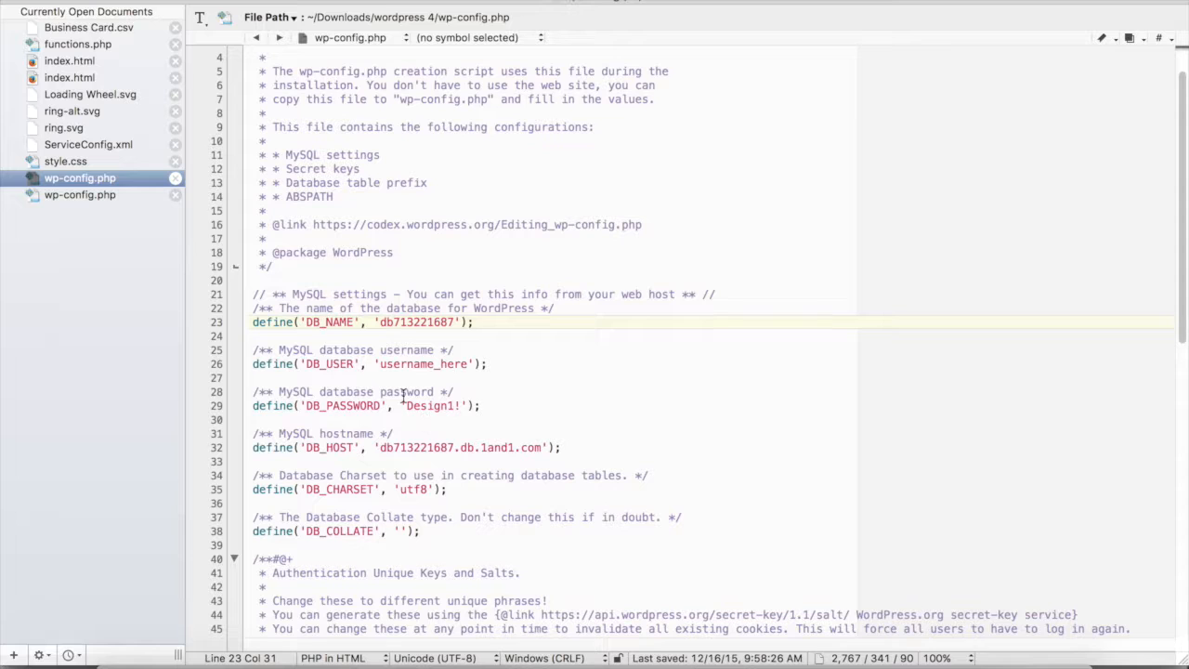
drag(381, 364, 467, 371)
key(super+v)
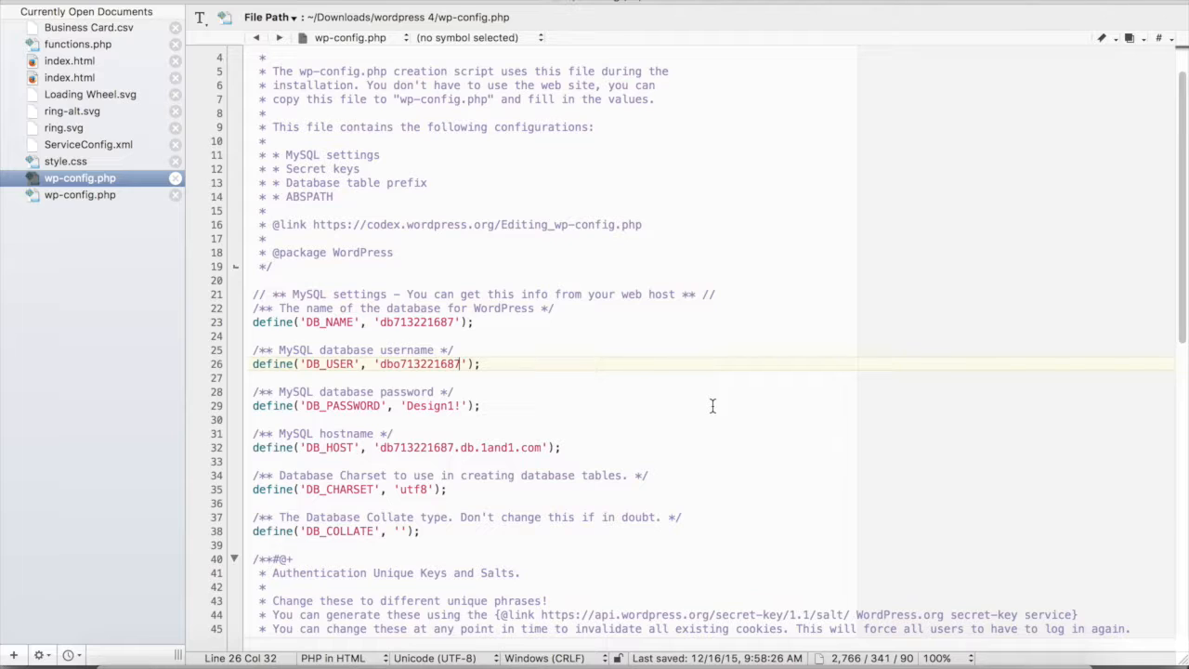
key(super+s)
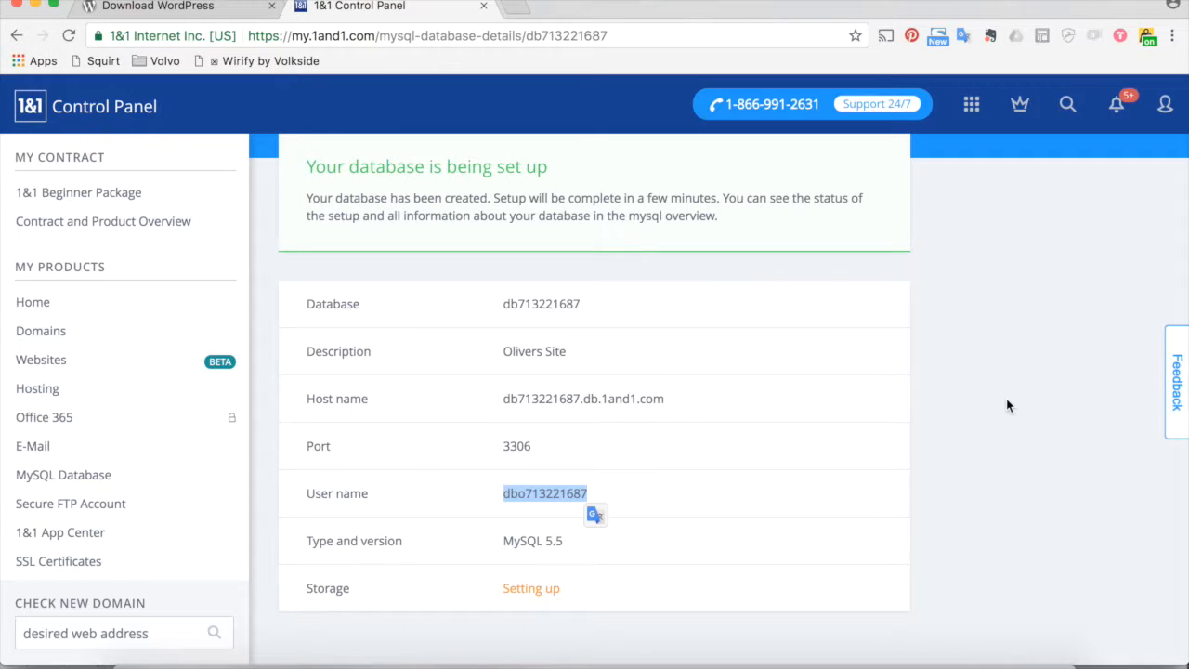
click(133, 661)
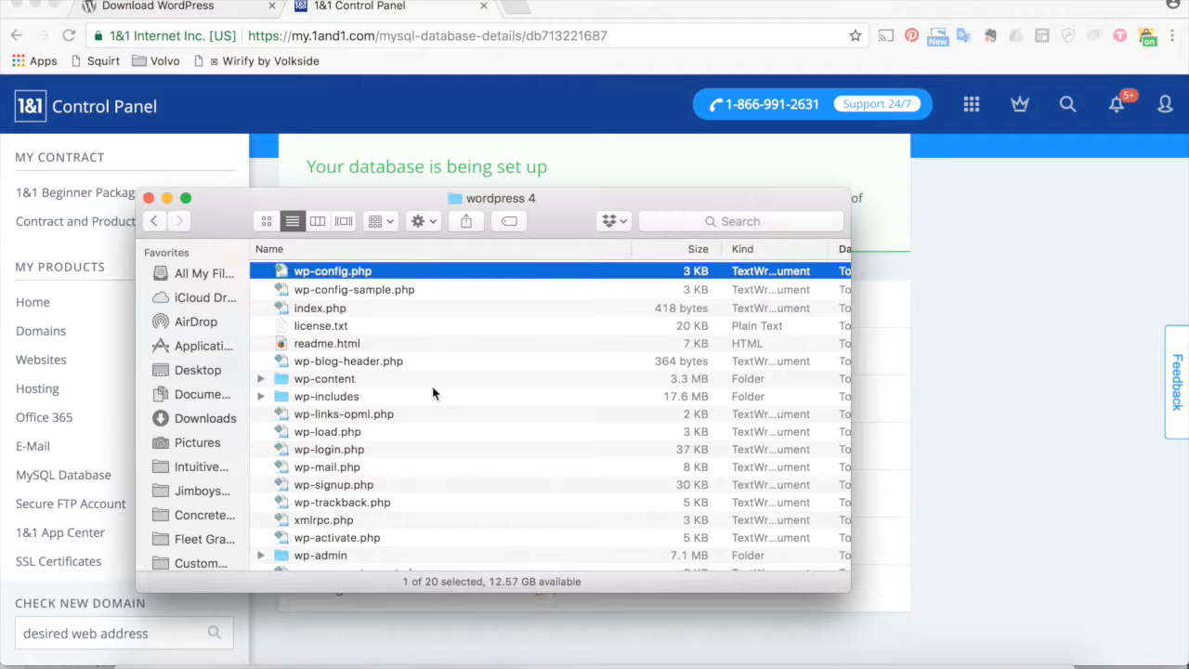
key(super+Tab)
key(super+Tab)
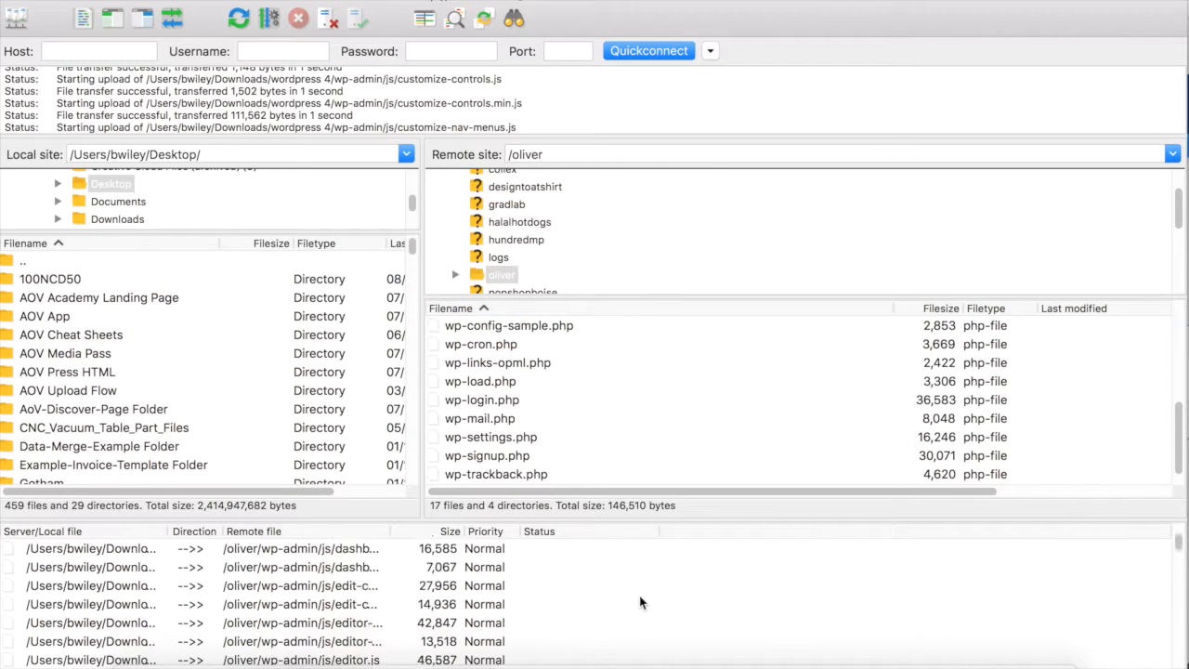
key(super+Tab)
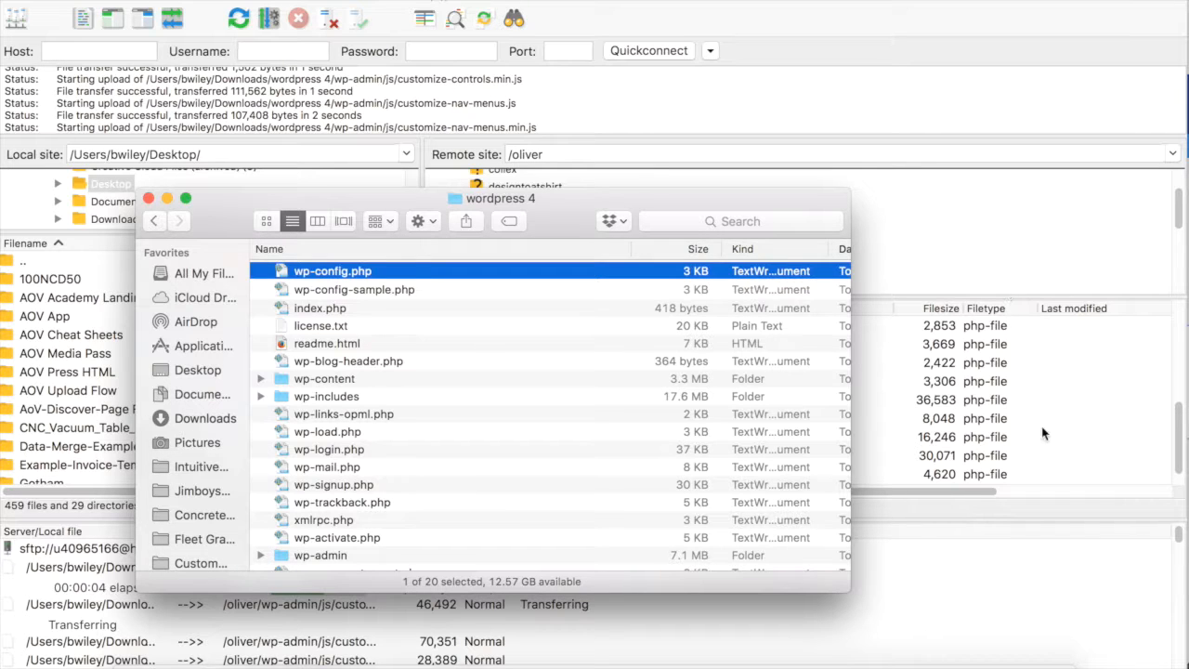
click(1100, 455)
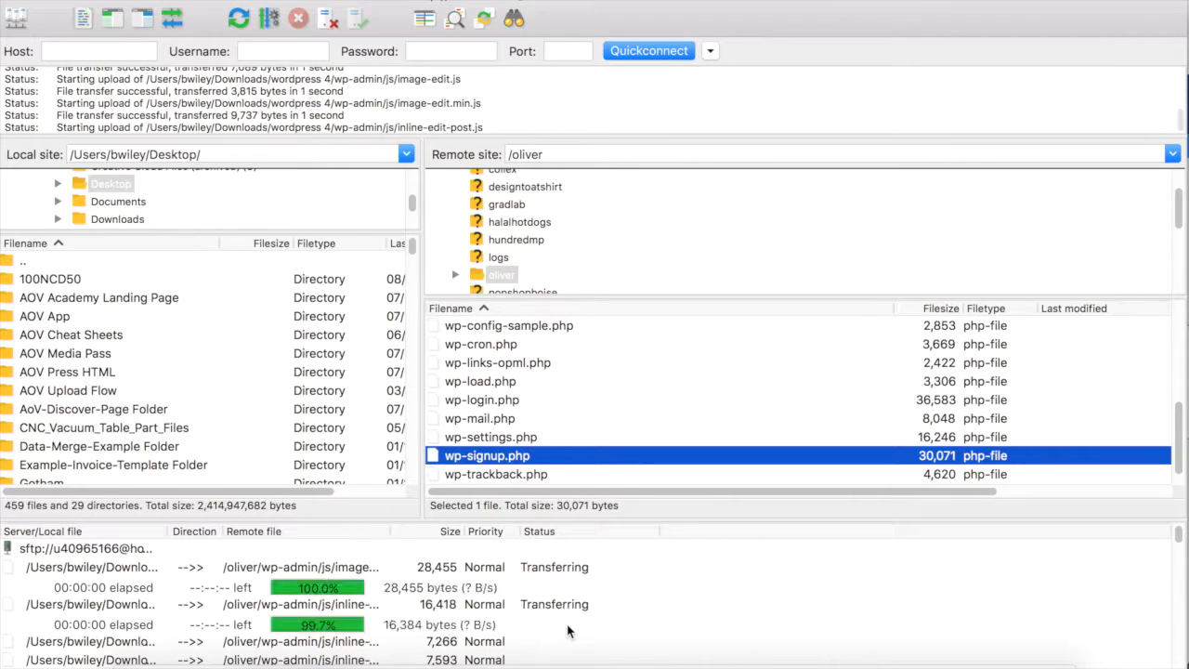
key(super+Tab)
key(super+Tab)
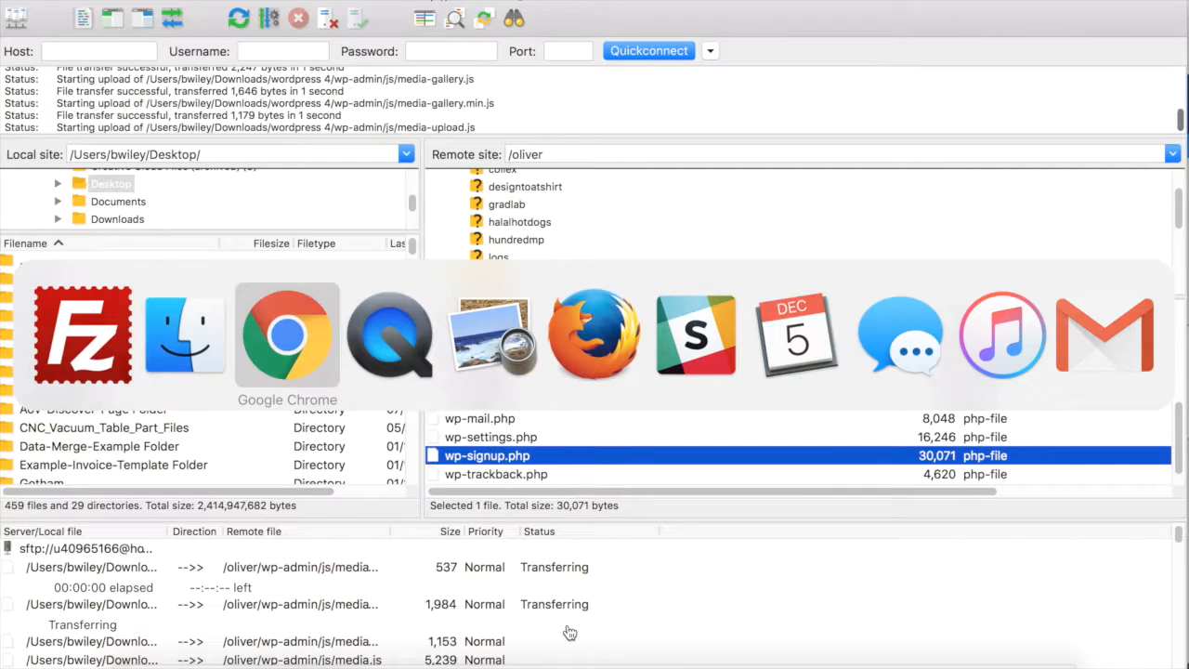
Step: Reload Database Details, return to the MySQL Databases list, and show 20 results per page
scroll(691, 436, up, 3)
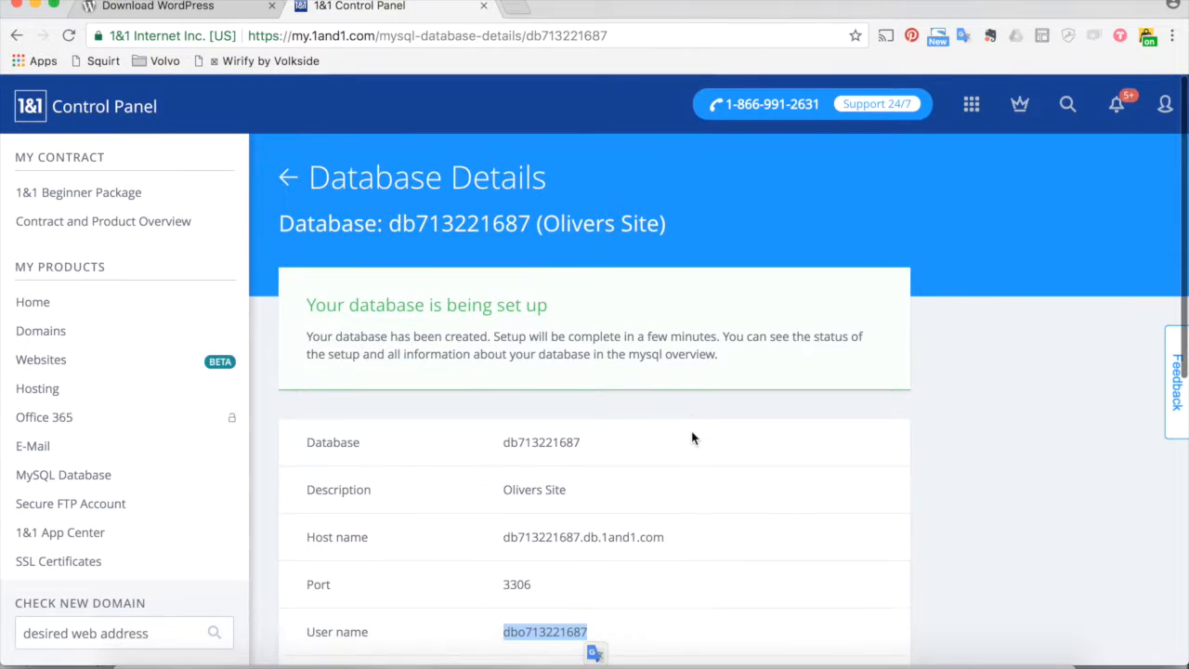
key(super+r)
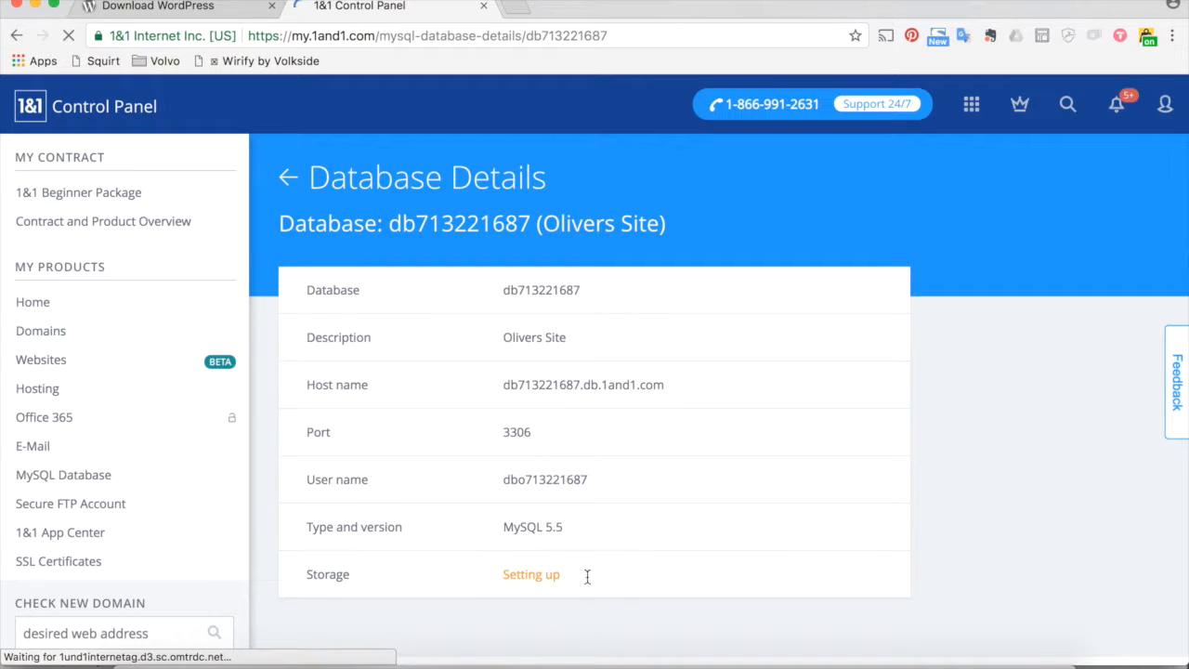
click(289, 179)
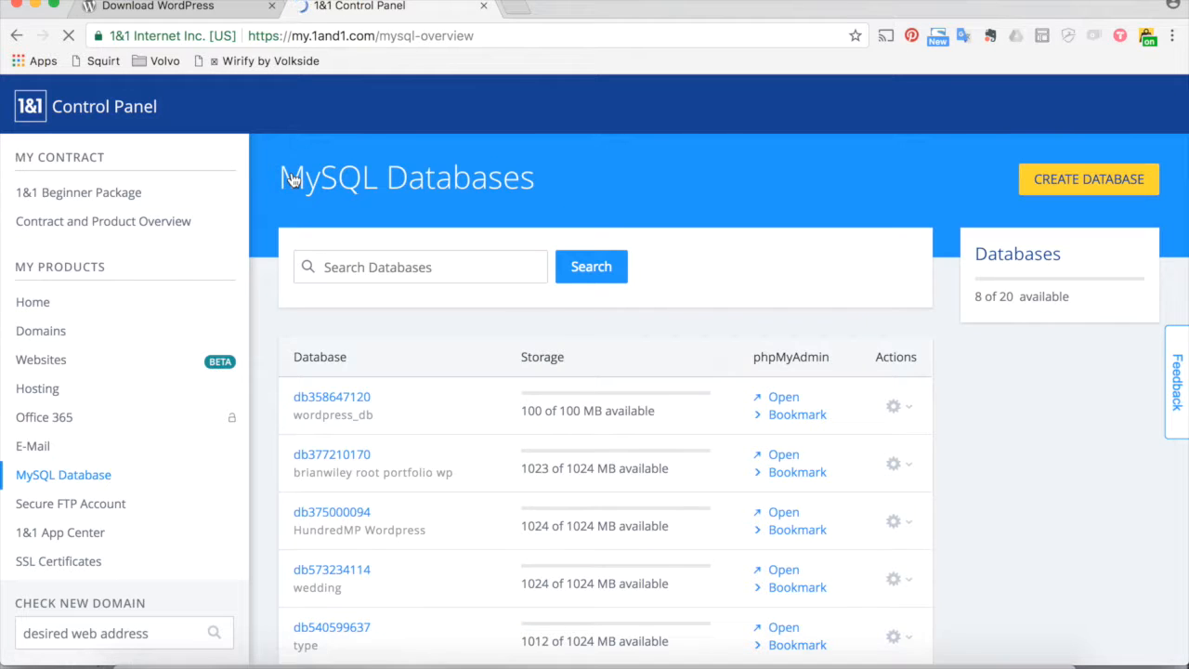
scroll(337, 478, down, 10)
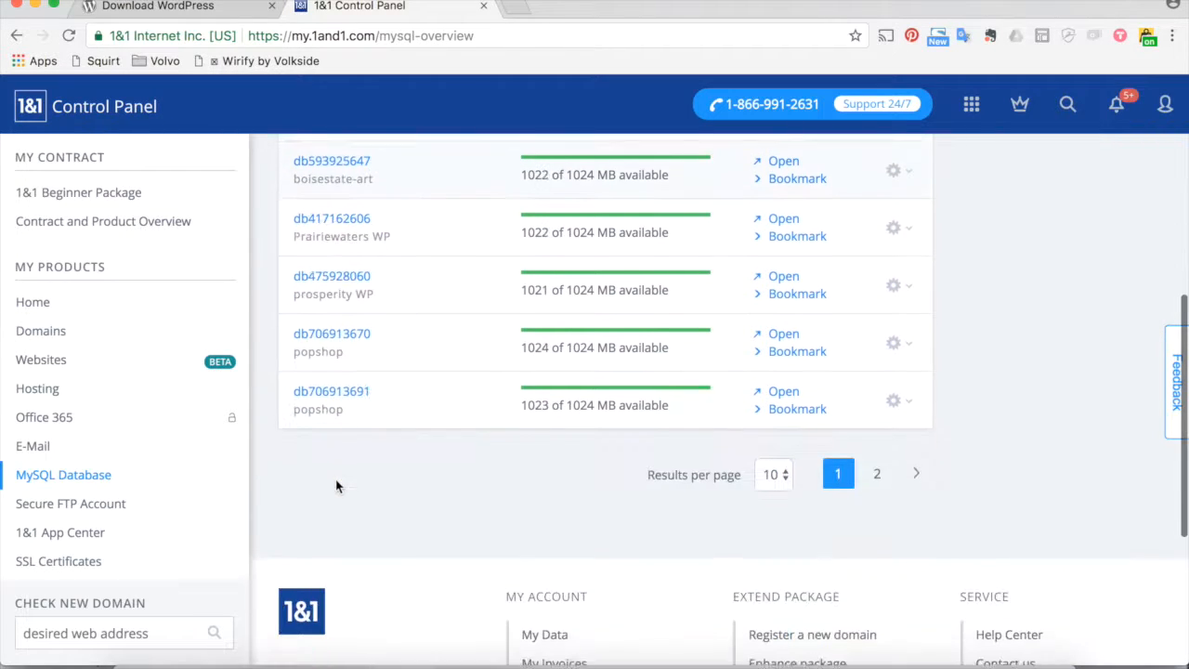
scroll(337, 487, down, 1)
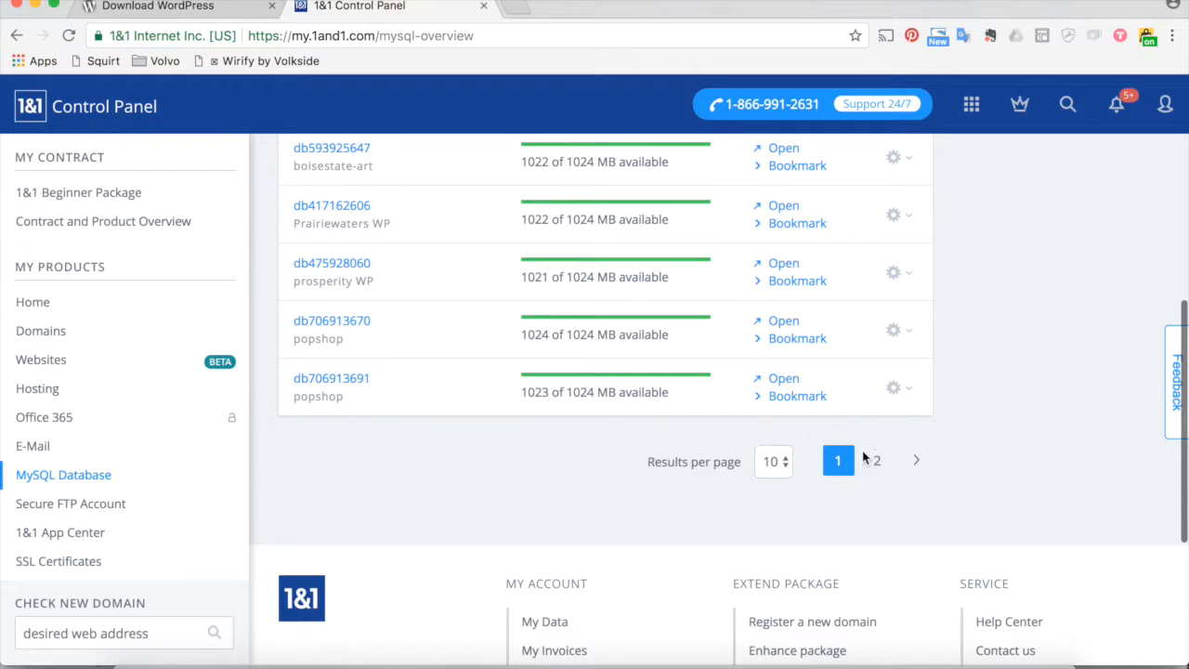
click(774, 462)
click(770, 477)
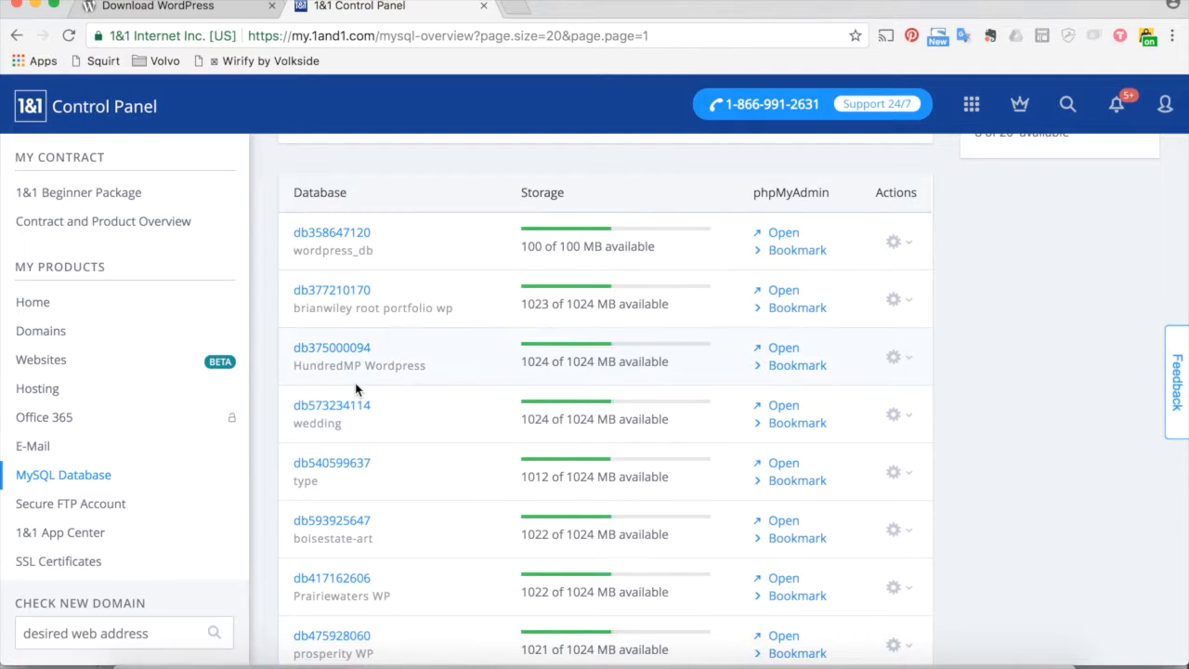
scroll(356, 390, down, 5)
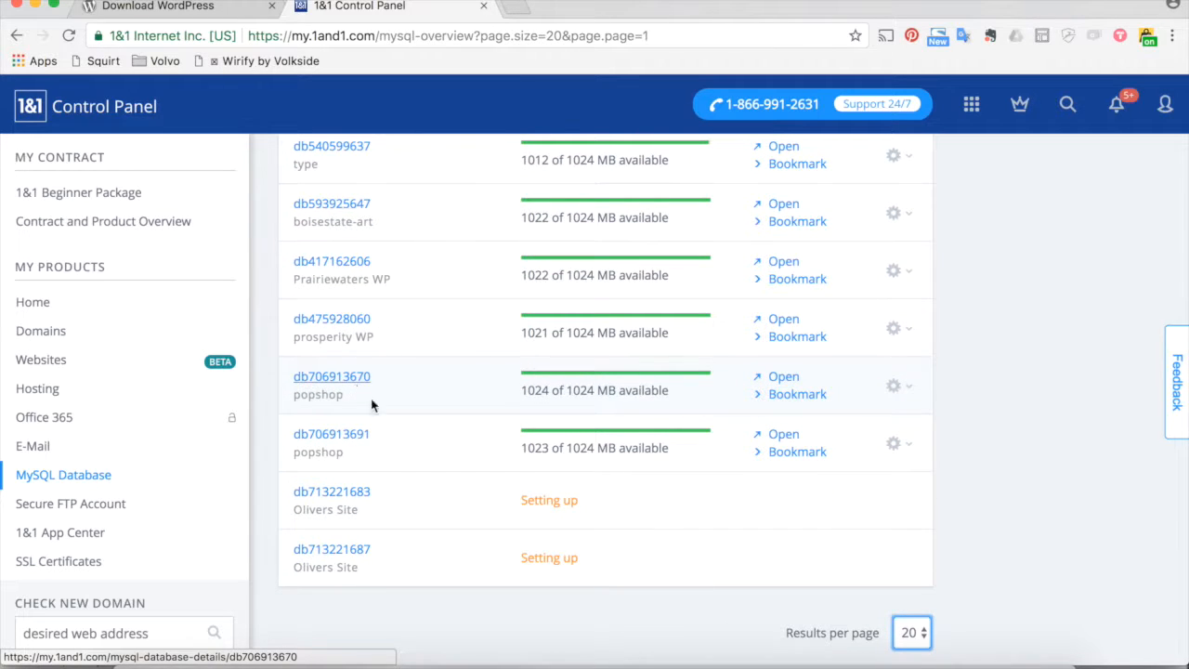
scroll(669, 431, up, 5)
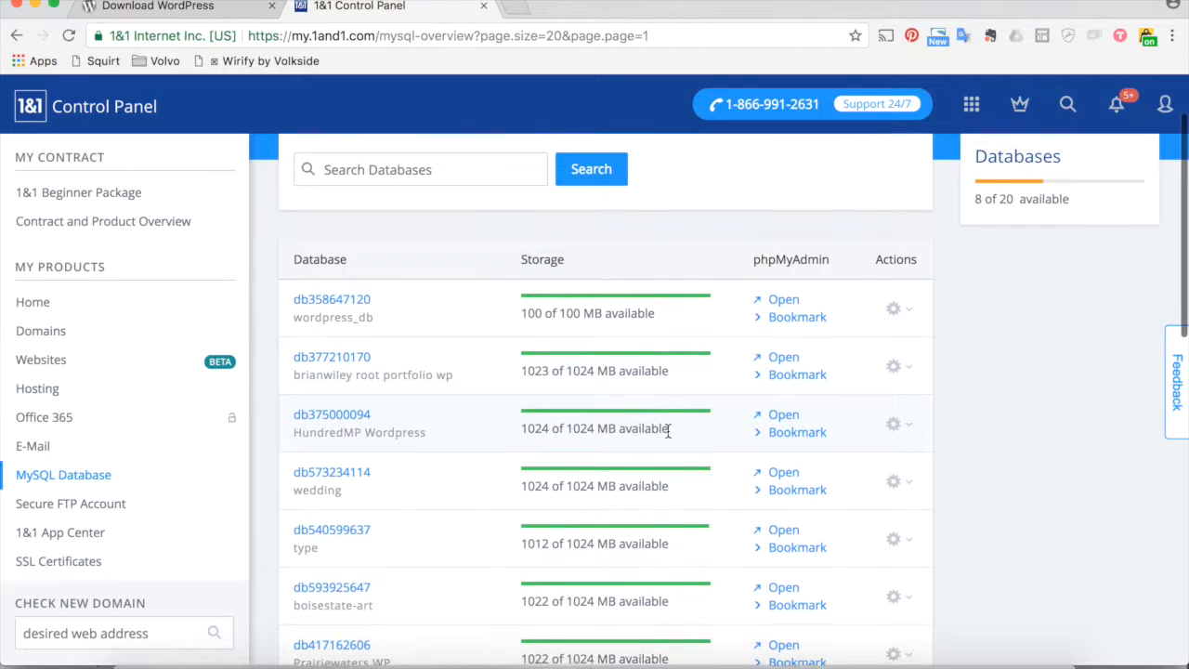
scroll(668, 430, down, 5)
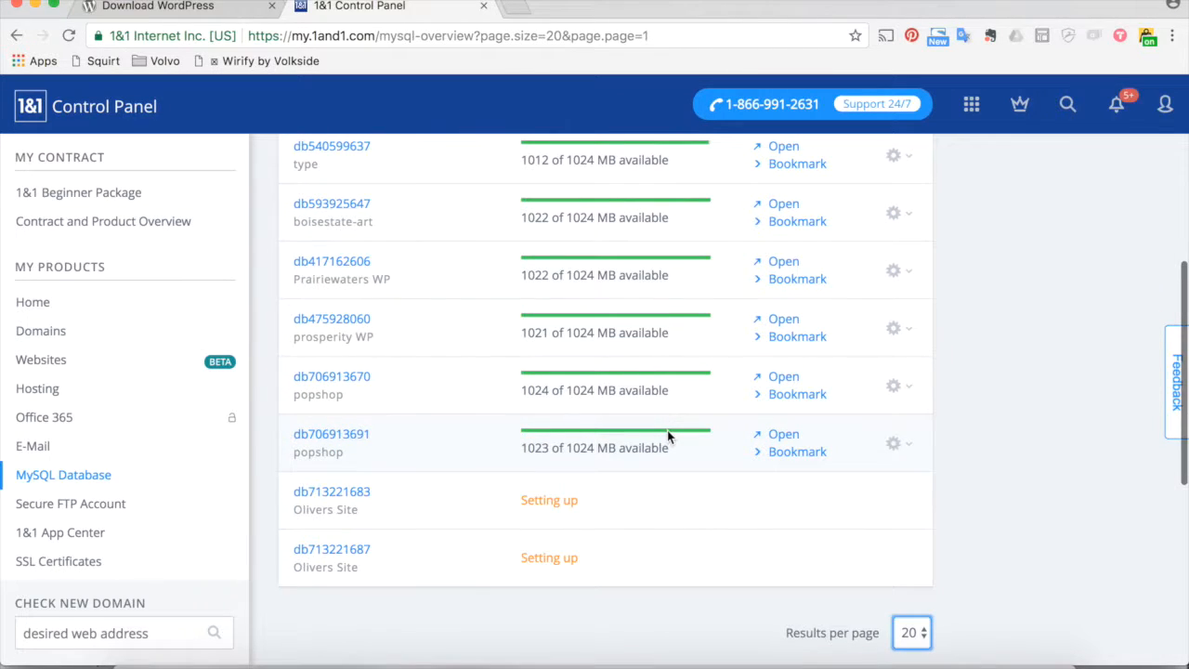